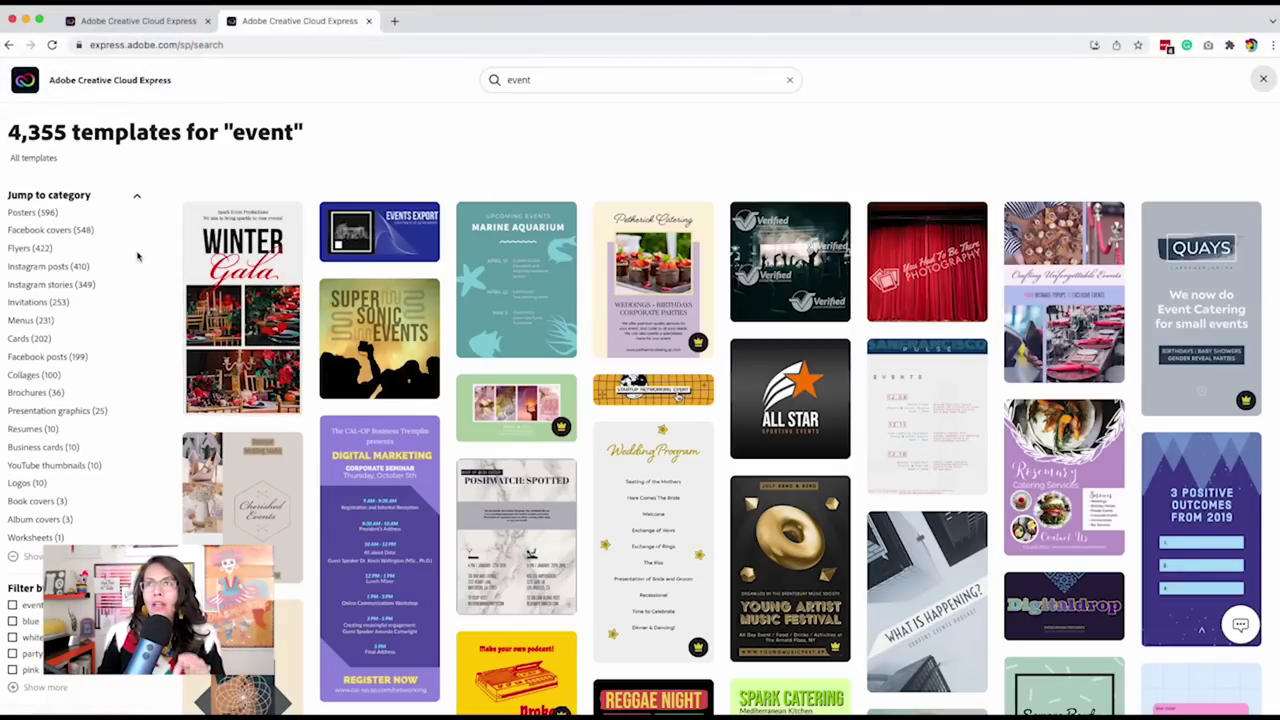
mouse_move(418, 481)
scroll(418, 481, down, 15)
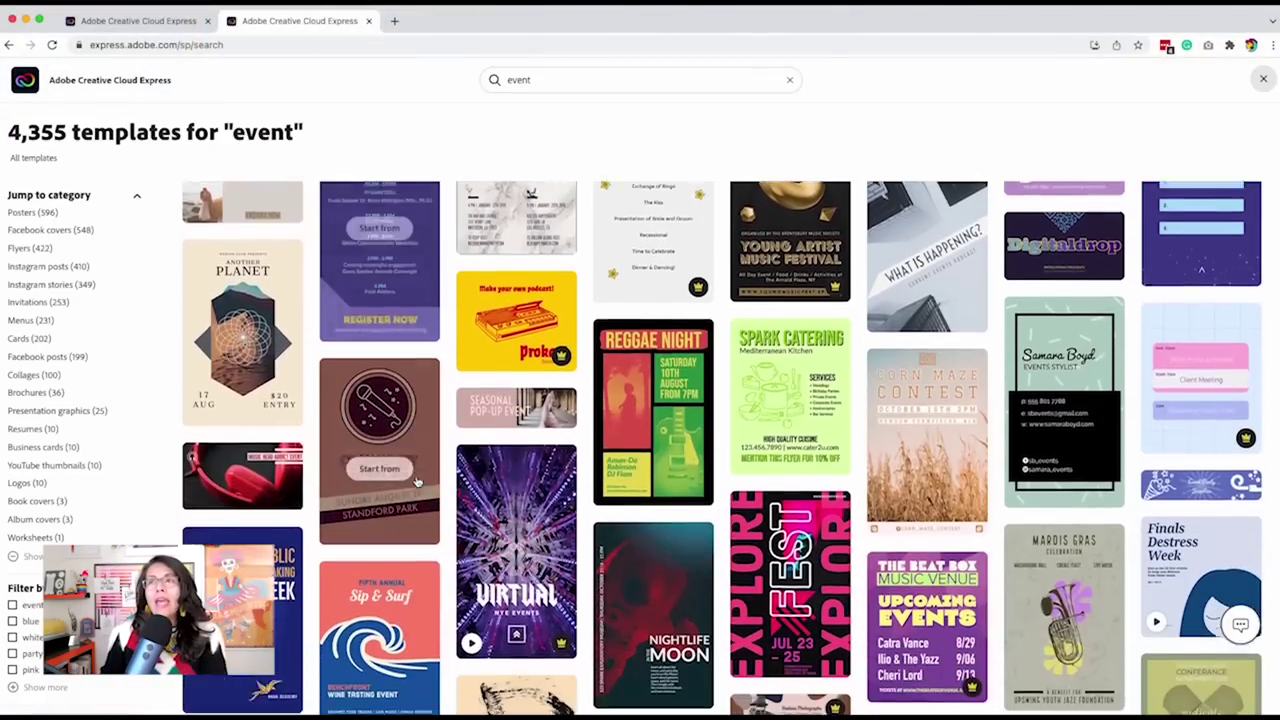
scroll(418, 481, down, 6)
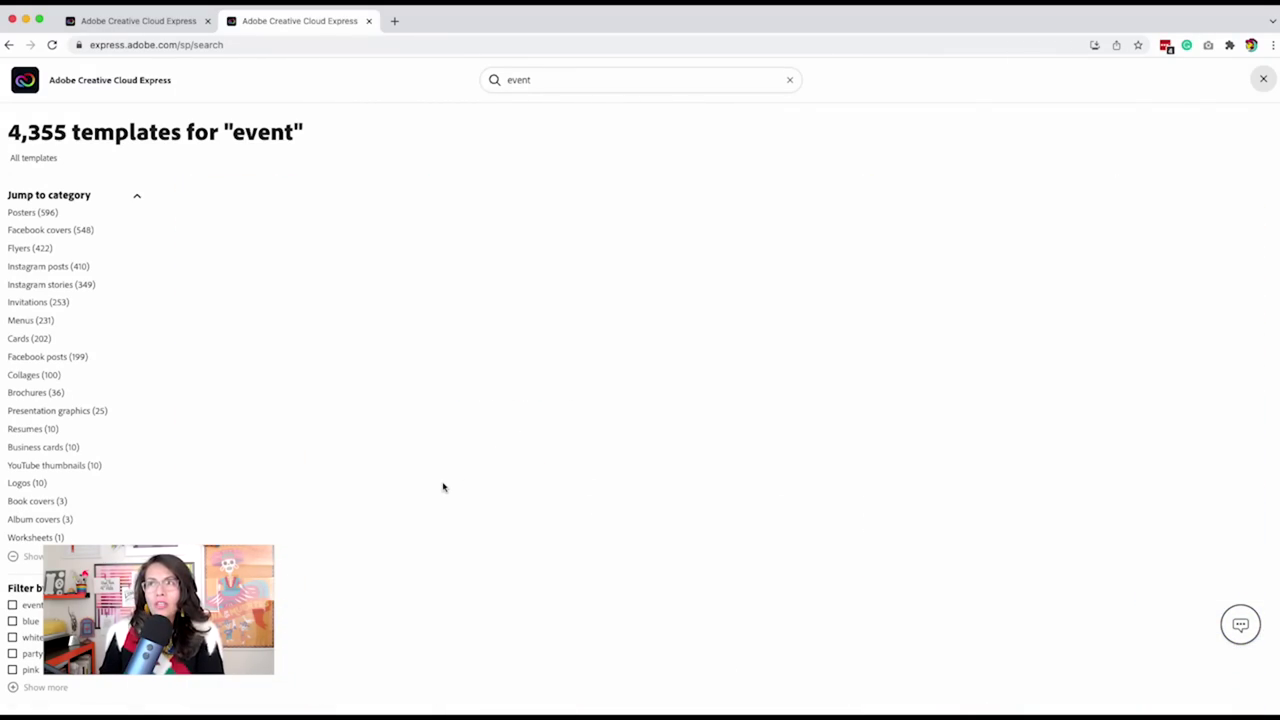
scroll(444, 487, down, 10)
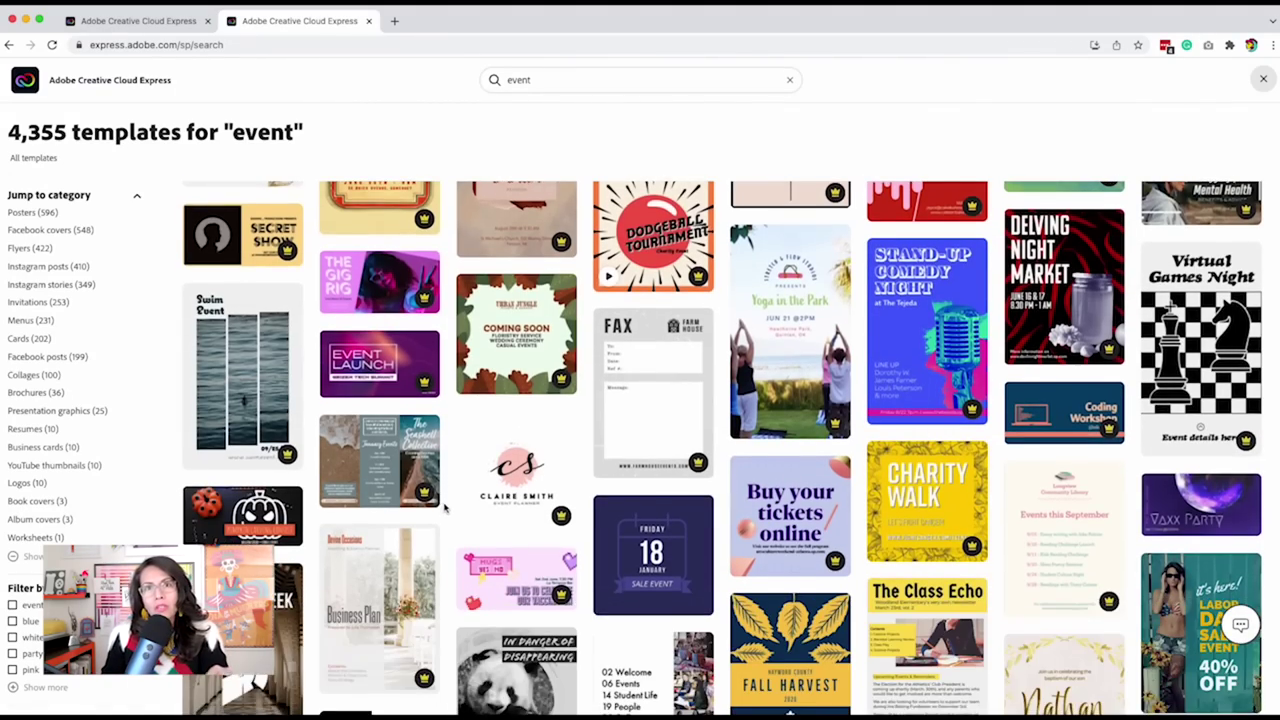
scroll(444, 509, down, 10)
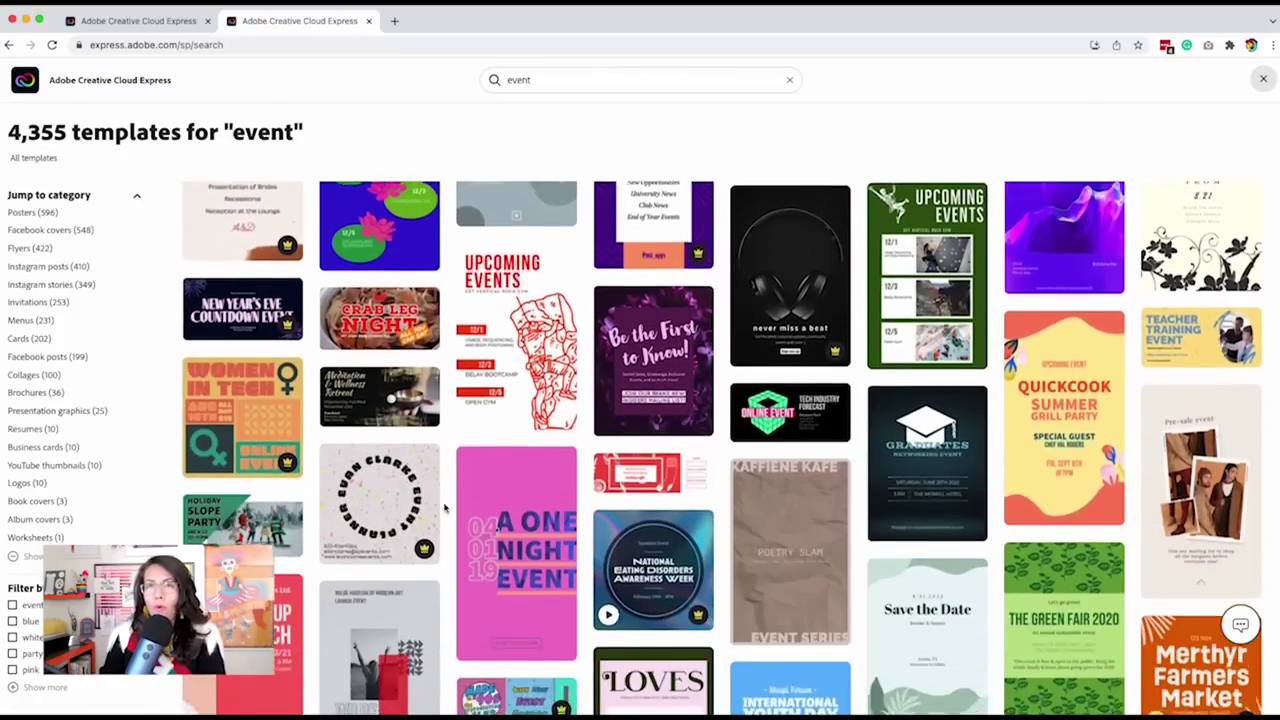
scroll(444, 509, up, 2)
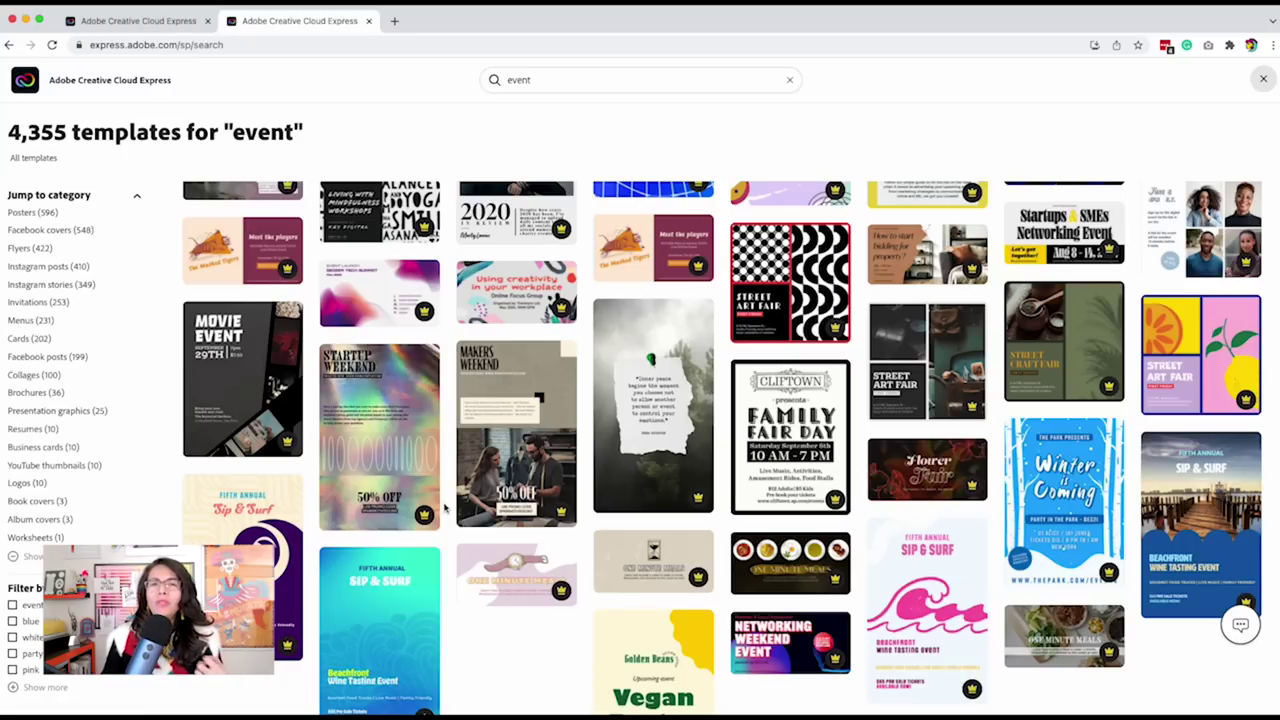
mouse_move(516, 298)
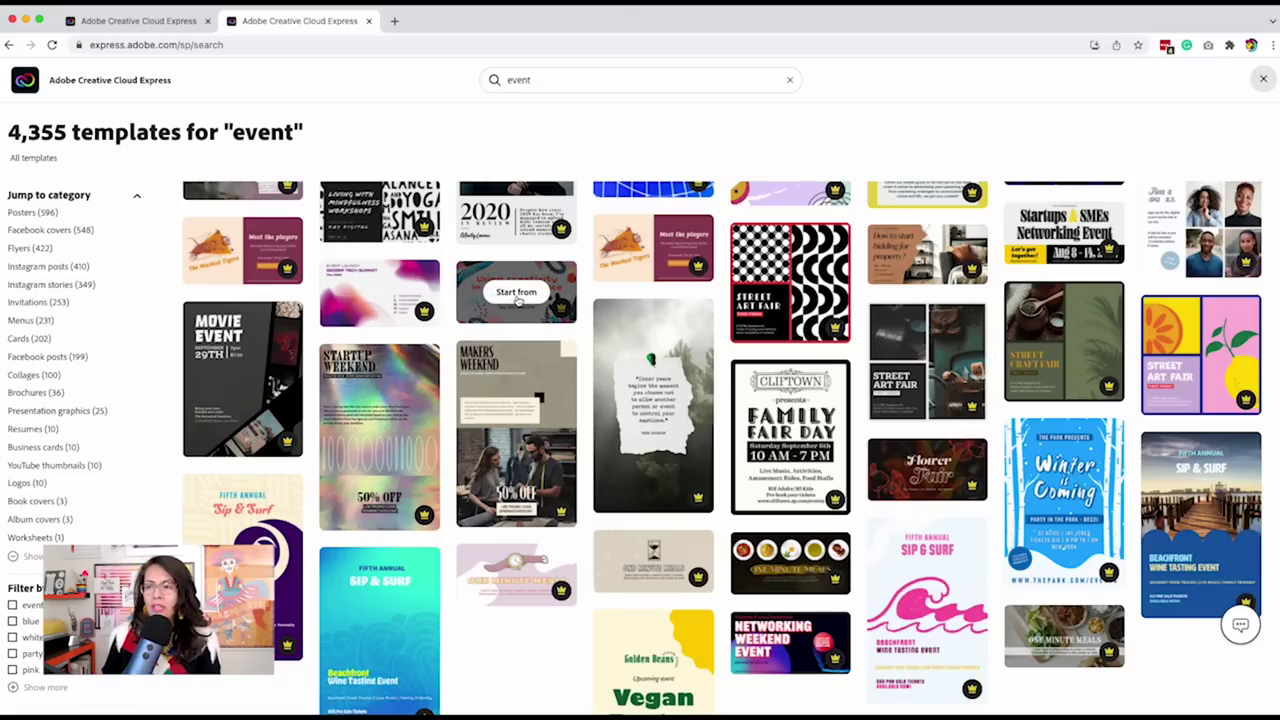
Step: Start a project from the 'Using creativity in your workplace' template and bring up its Background settings
click(518, 296)
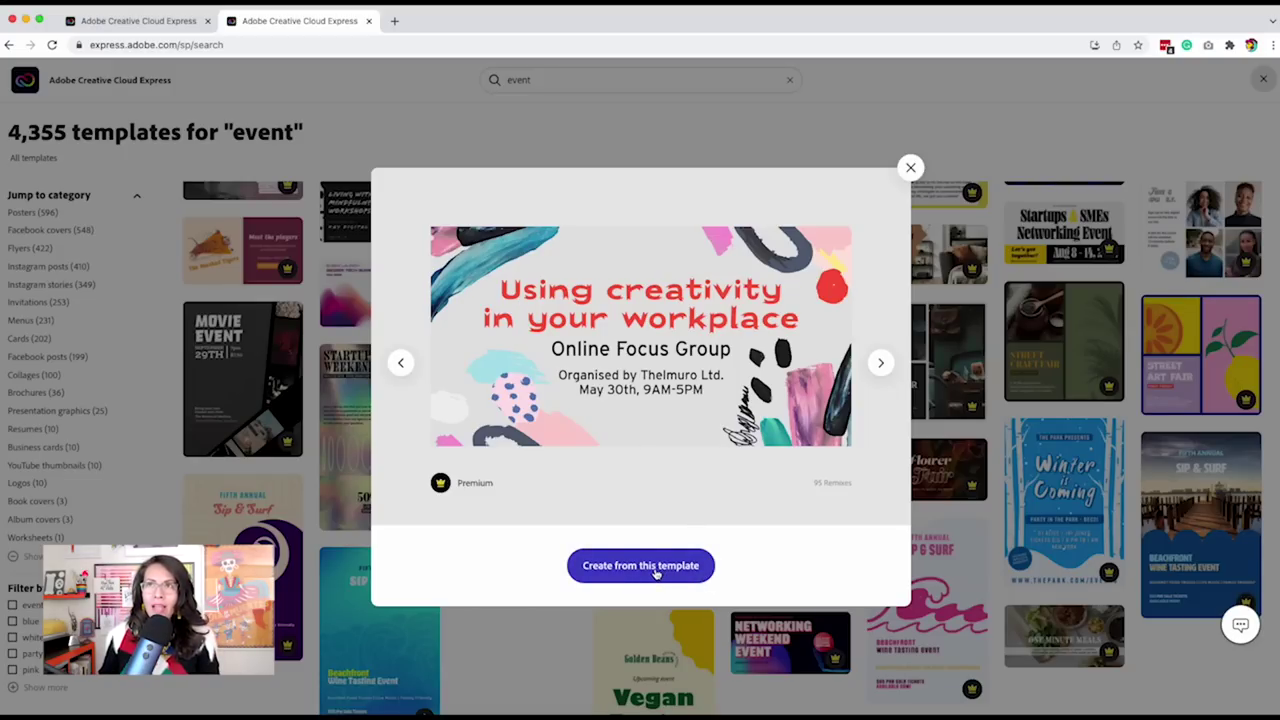
click(640, 566)
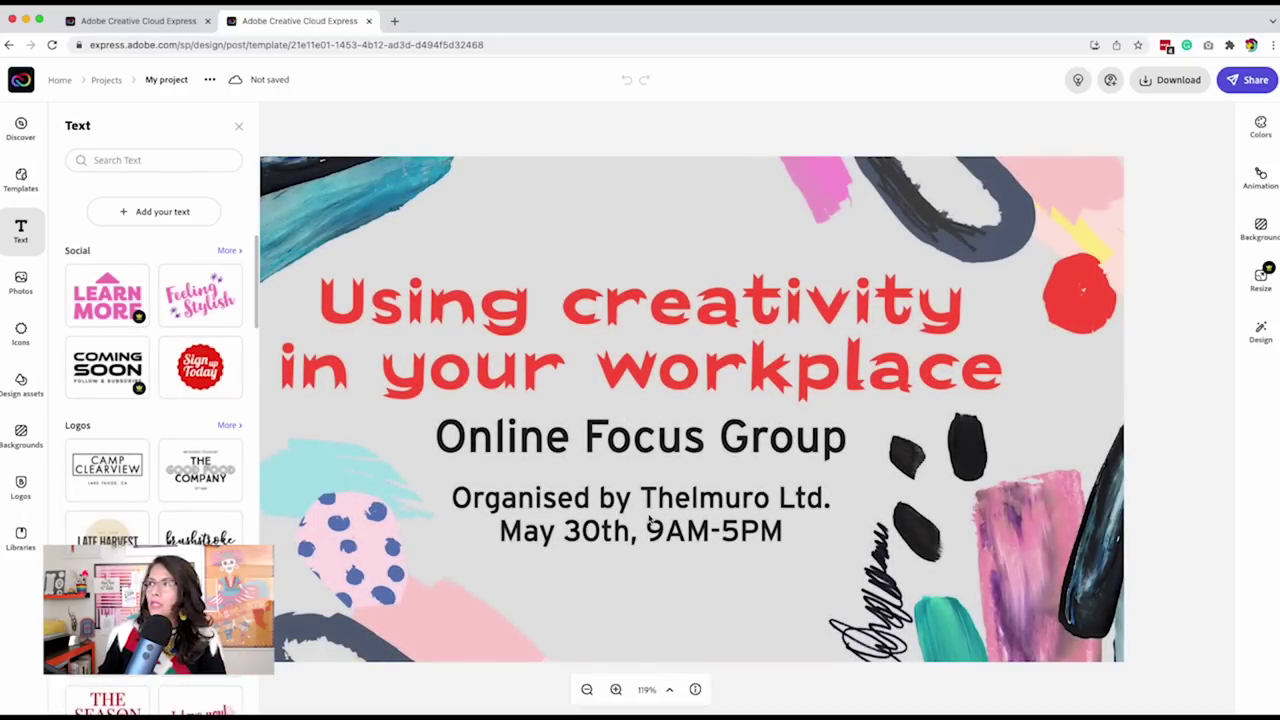
click(656, 219)
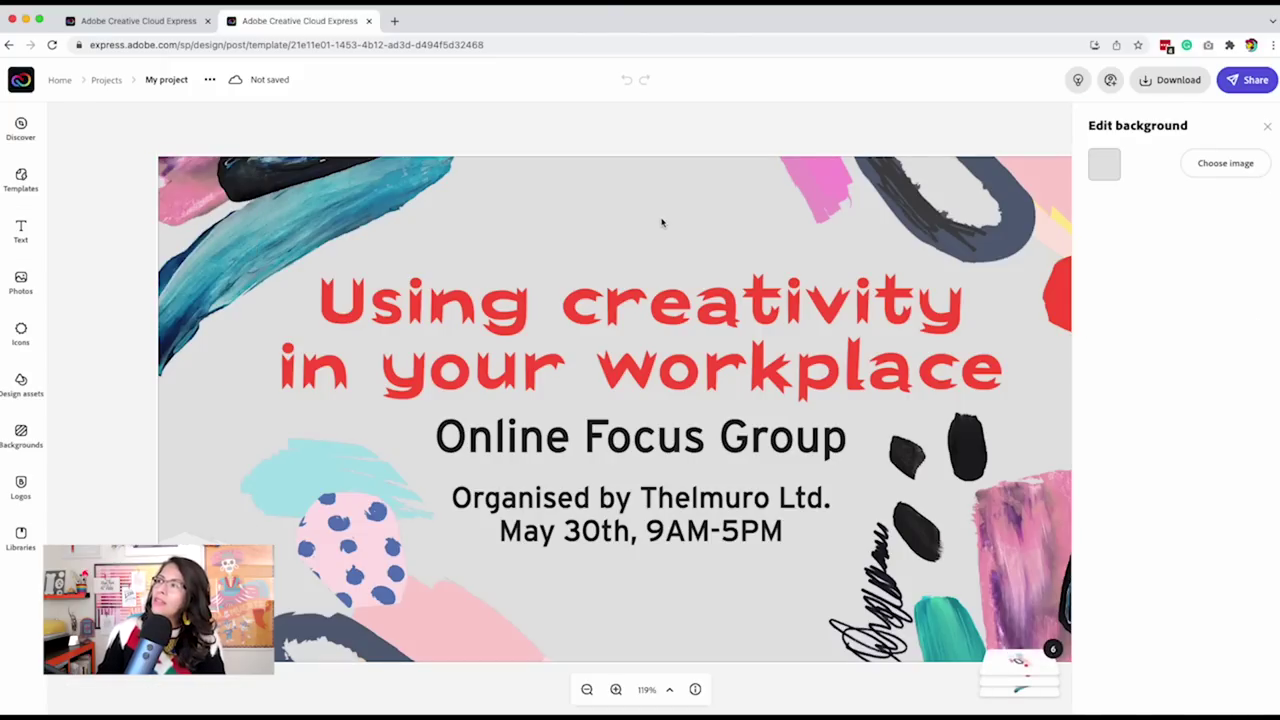
Step: Change the banner background from light grey to white (#FFFFFF) and close the background panel
click(1105, 168)
click(1144, 235)
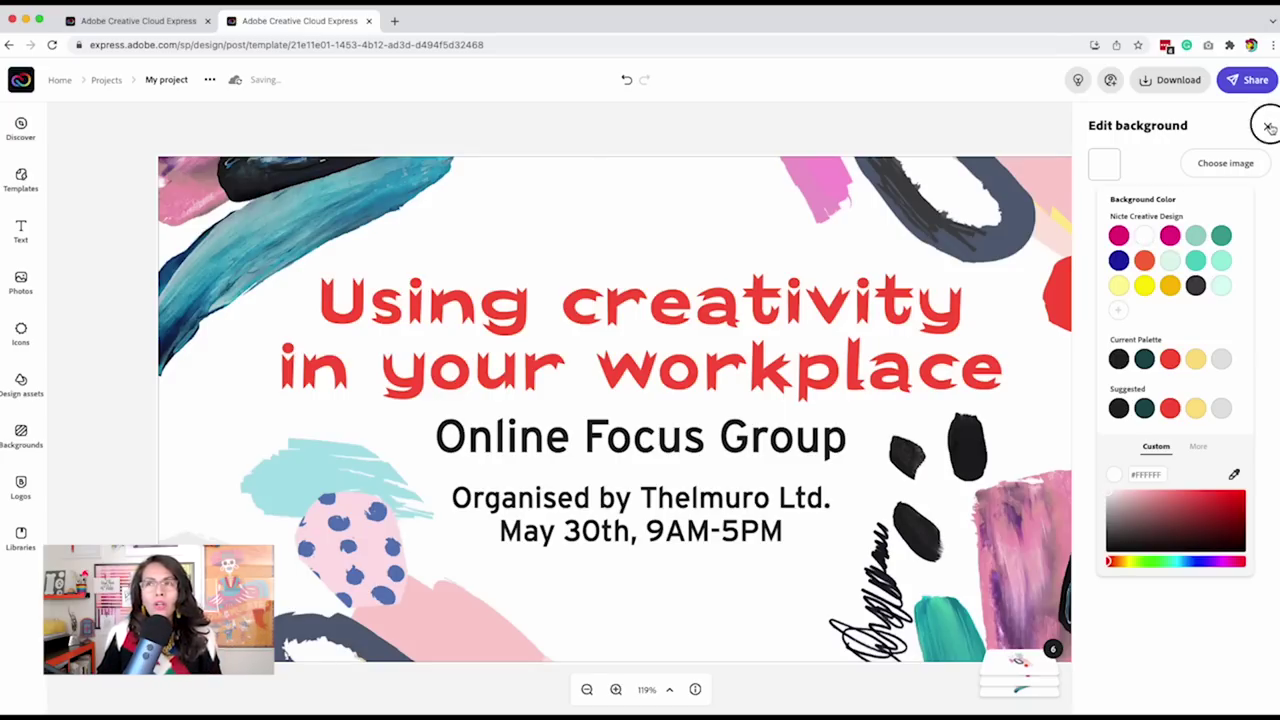
click(1268, 128)
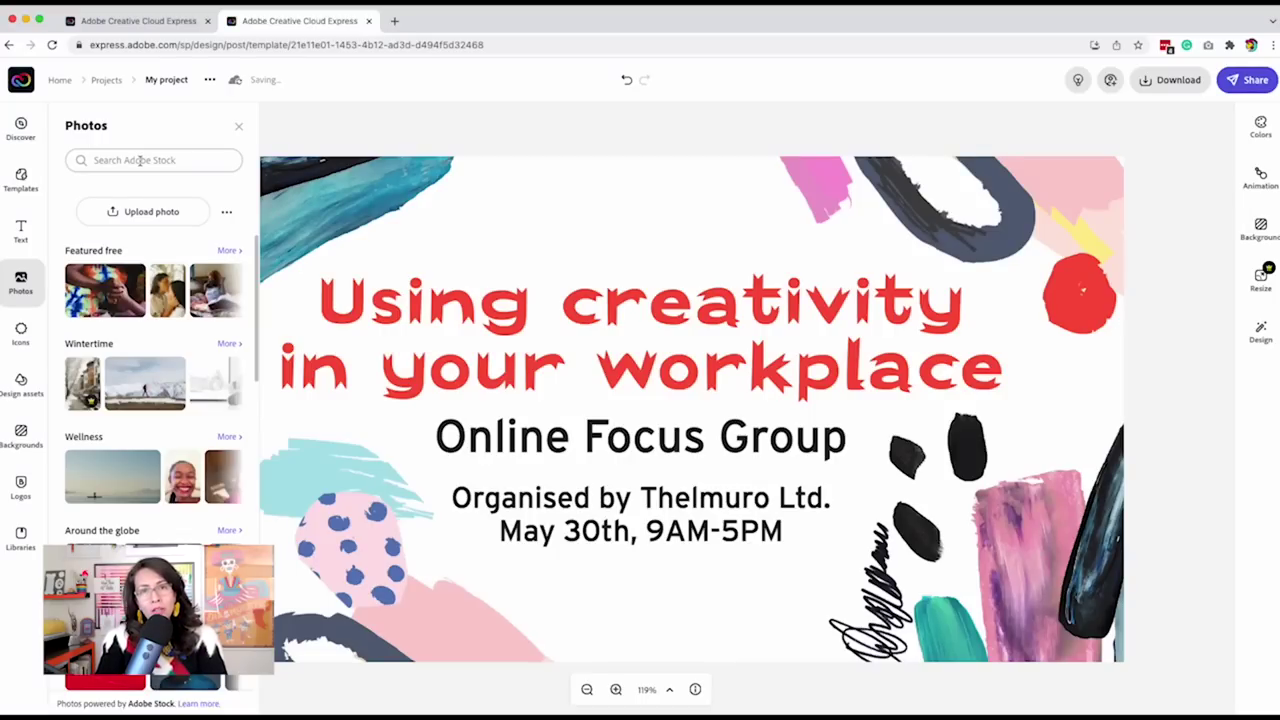
Step: Open the Photos library with its Adobe Stock search field
click(140, 161)
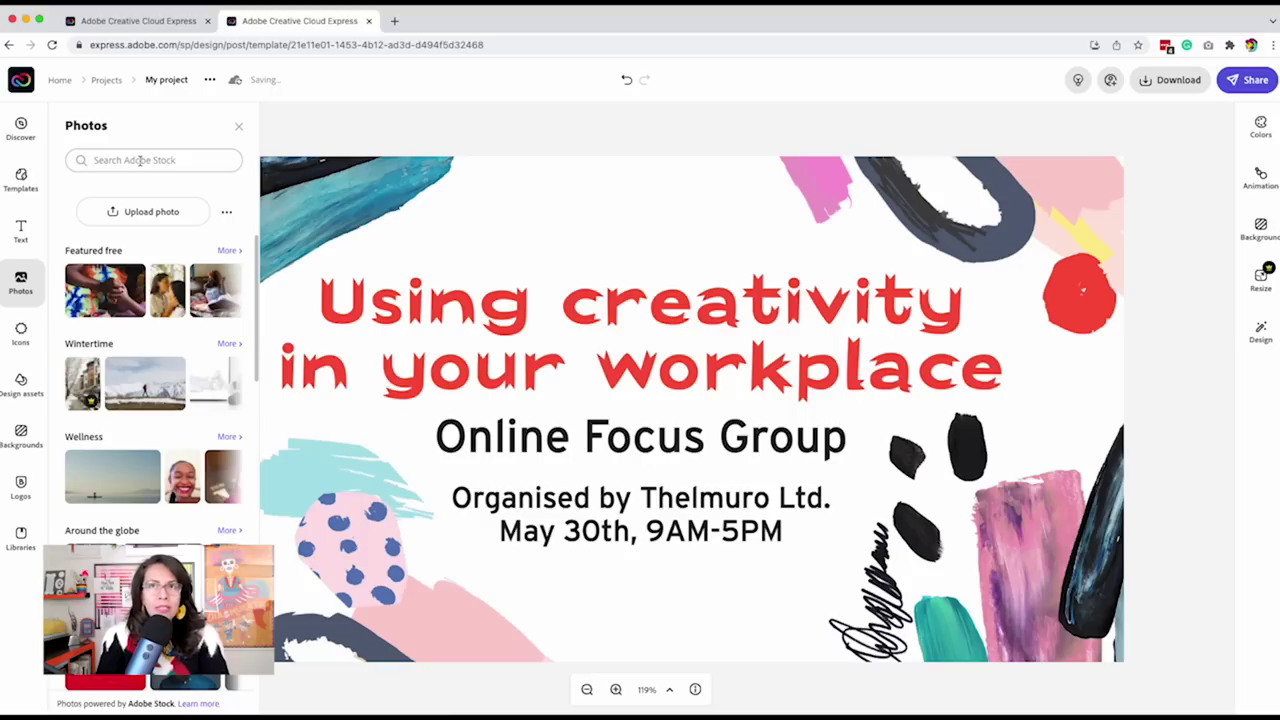
Step: Search Adobe Stock for 'latina' and scroll through the 108,337 results
text(latina)
key(Return)
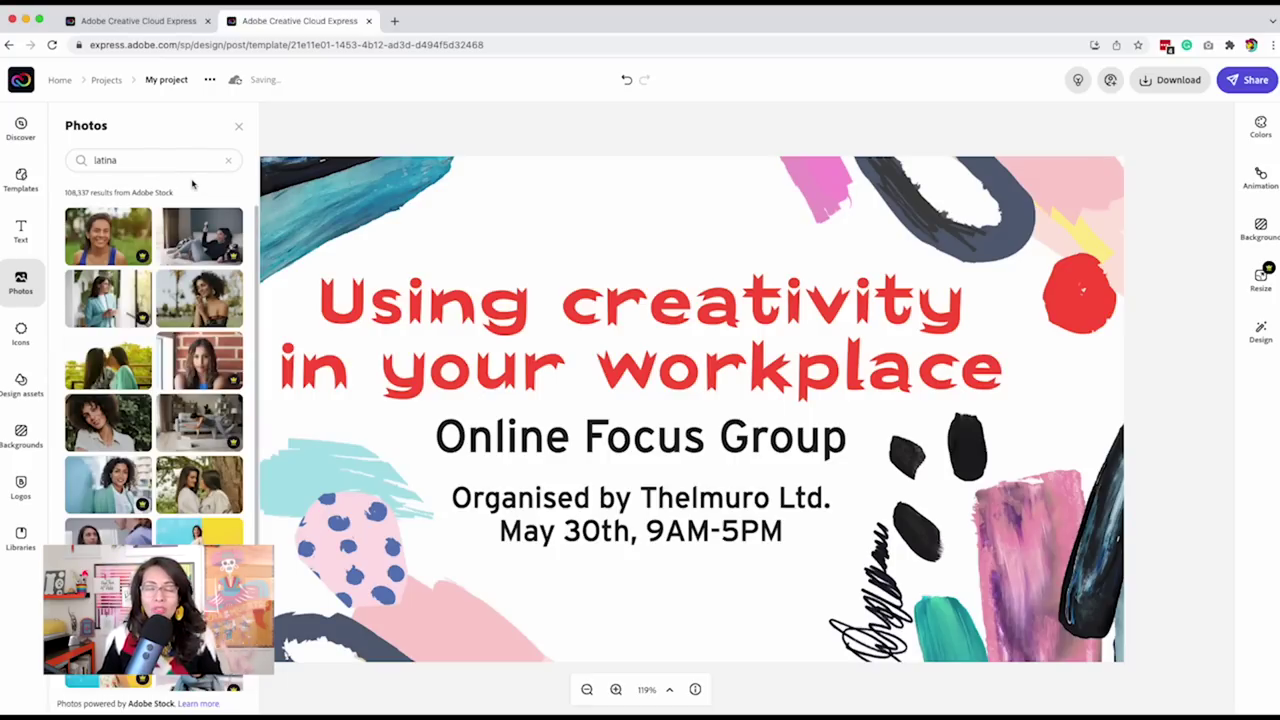
scroll(162, 228, down, 3)
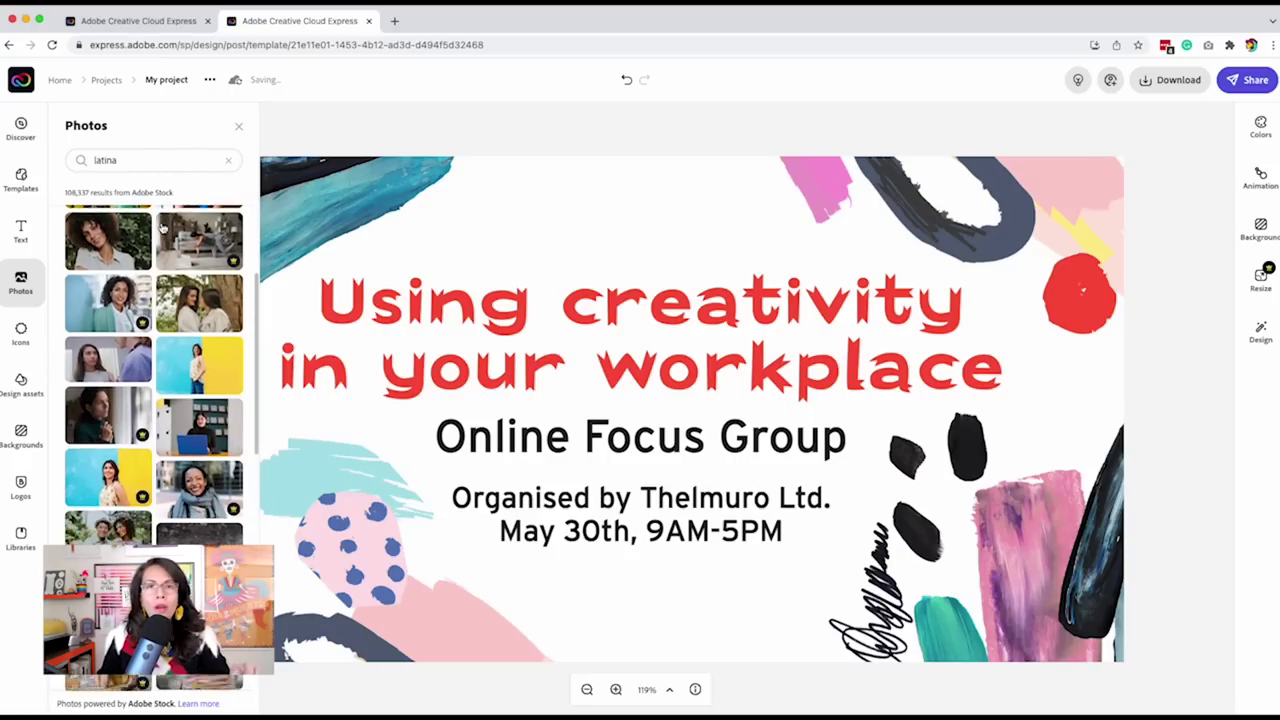
scroll(162, 228, down, 2)
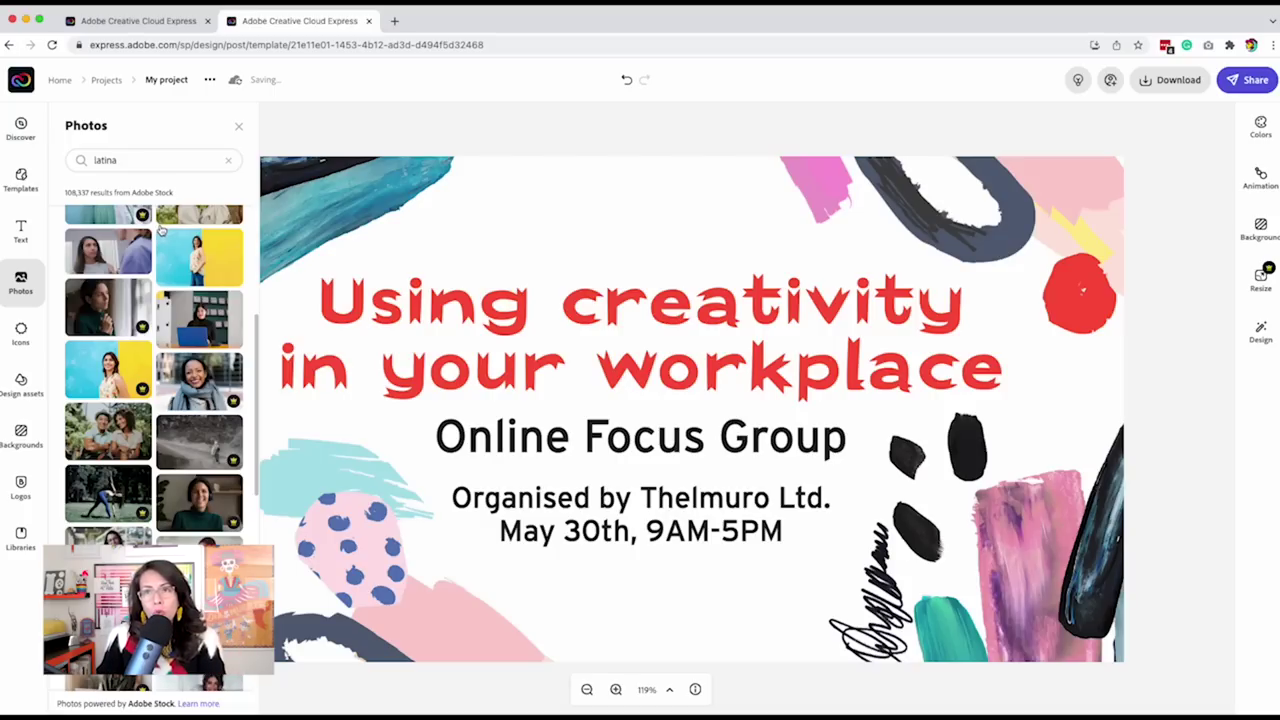
scroll(160, 228, down, 3)
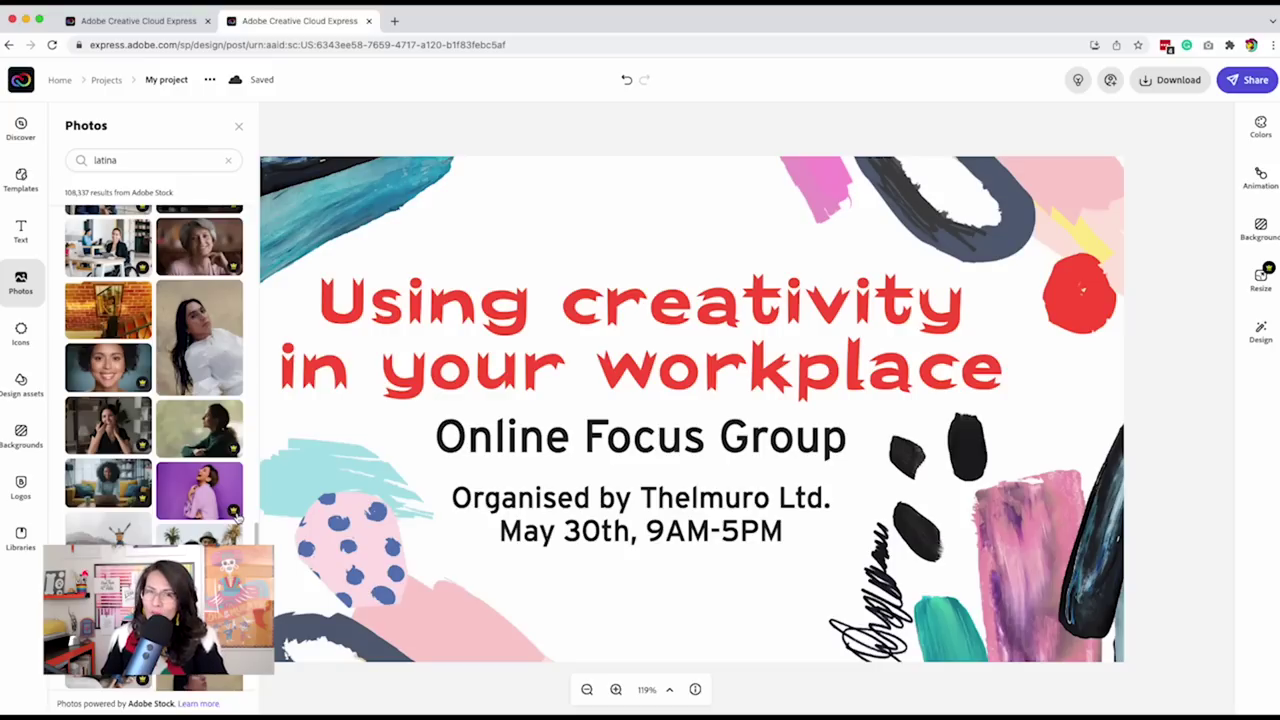
Step: Add the laughing woman on purple photo, delete the accidental laptop photo, and select the woman
click(208, 502)
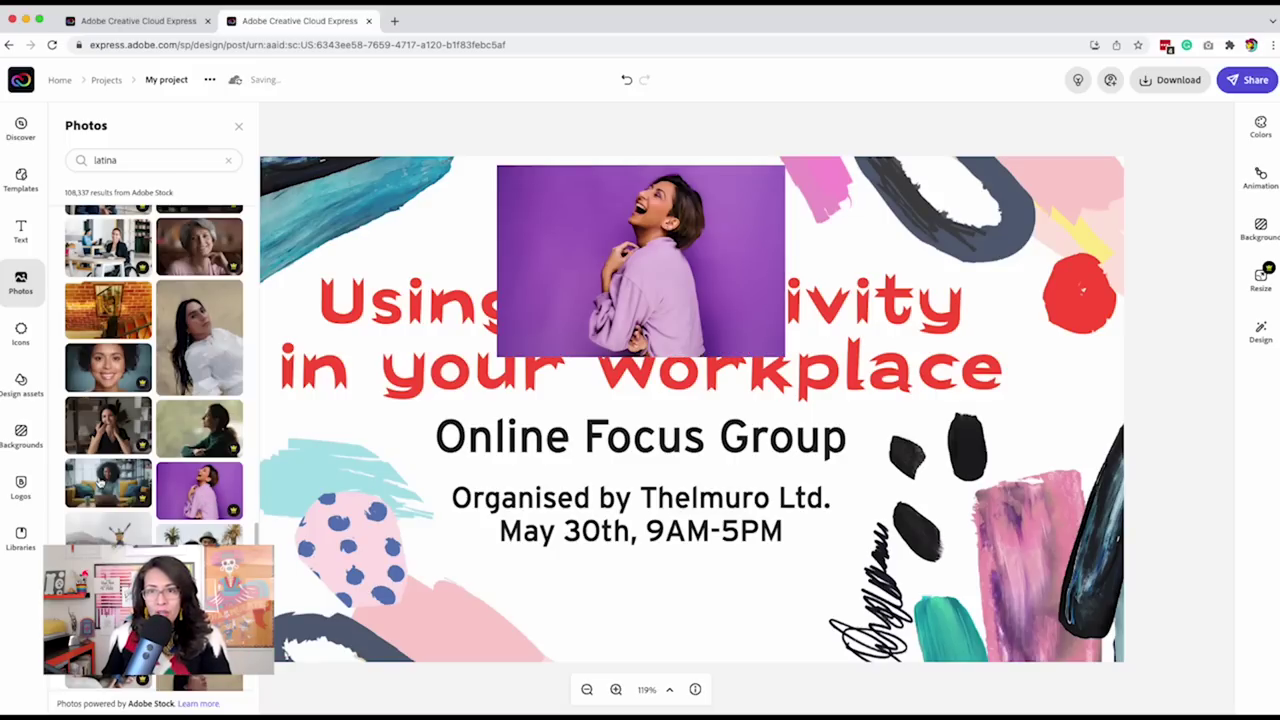
click(215, 430)
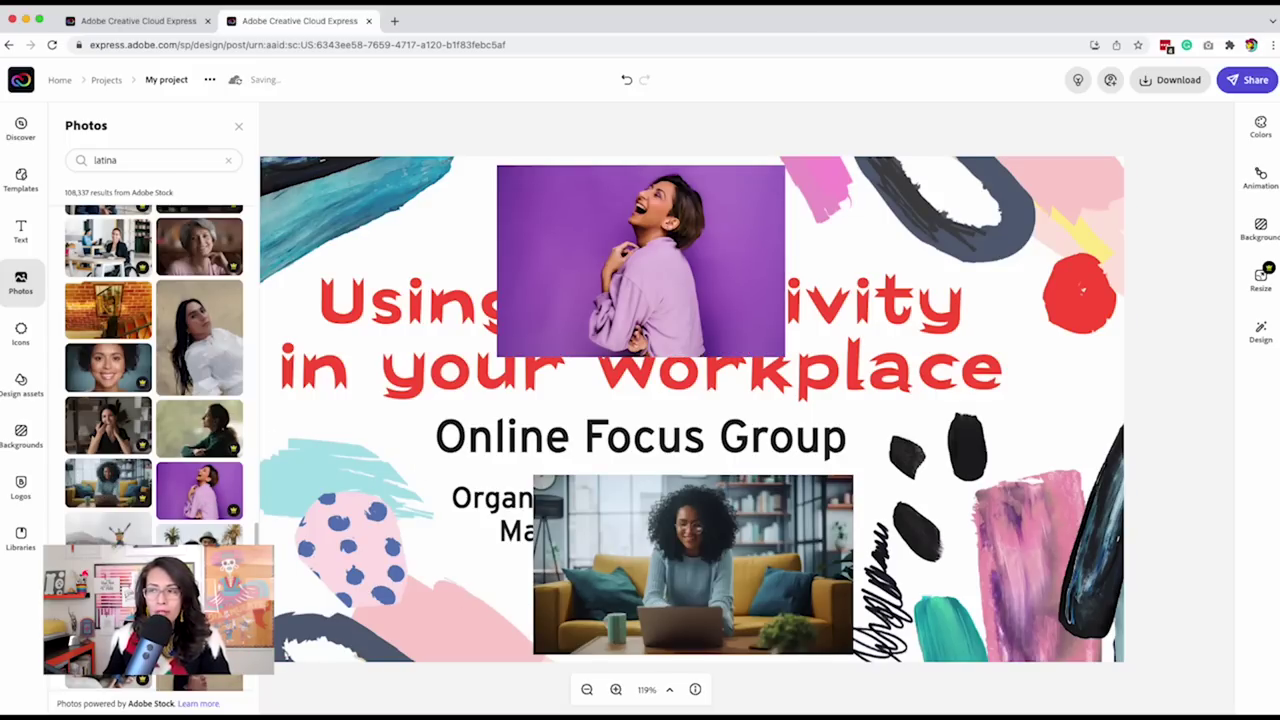
click(737, 545)
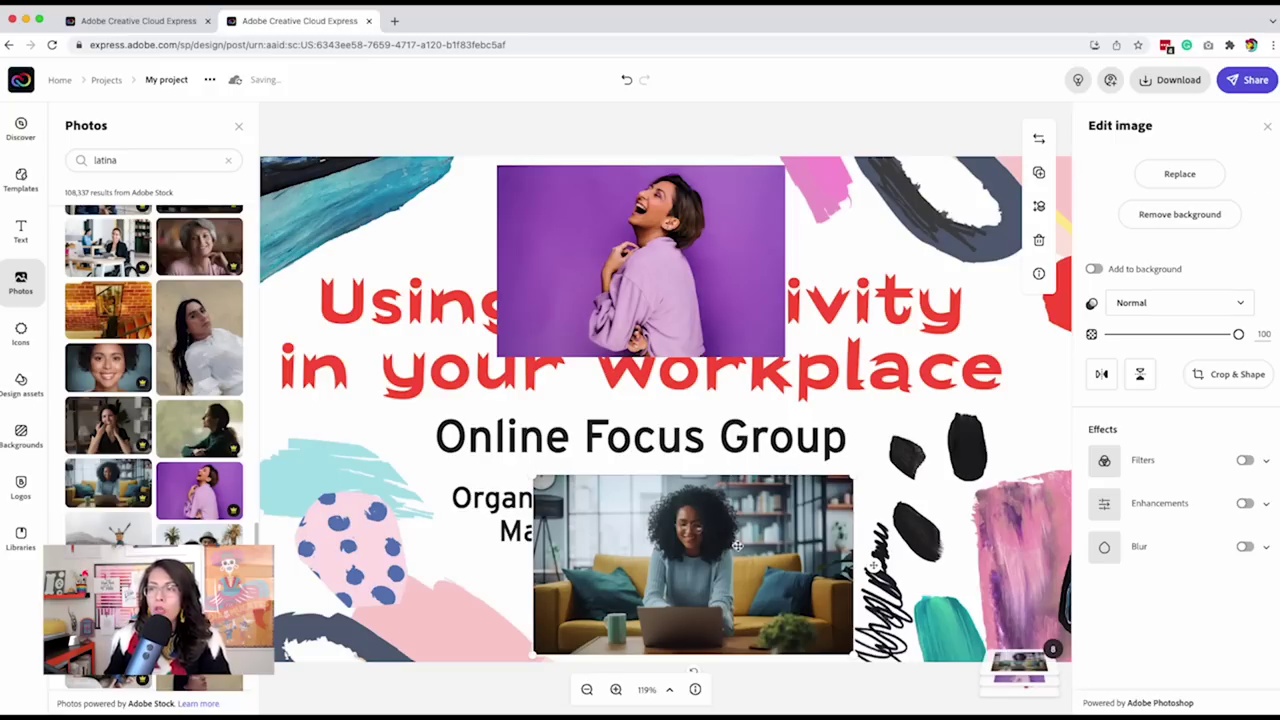
click(1039, 241)
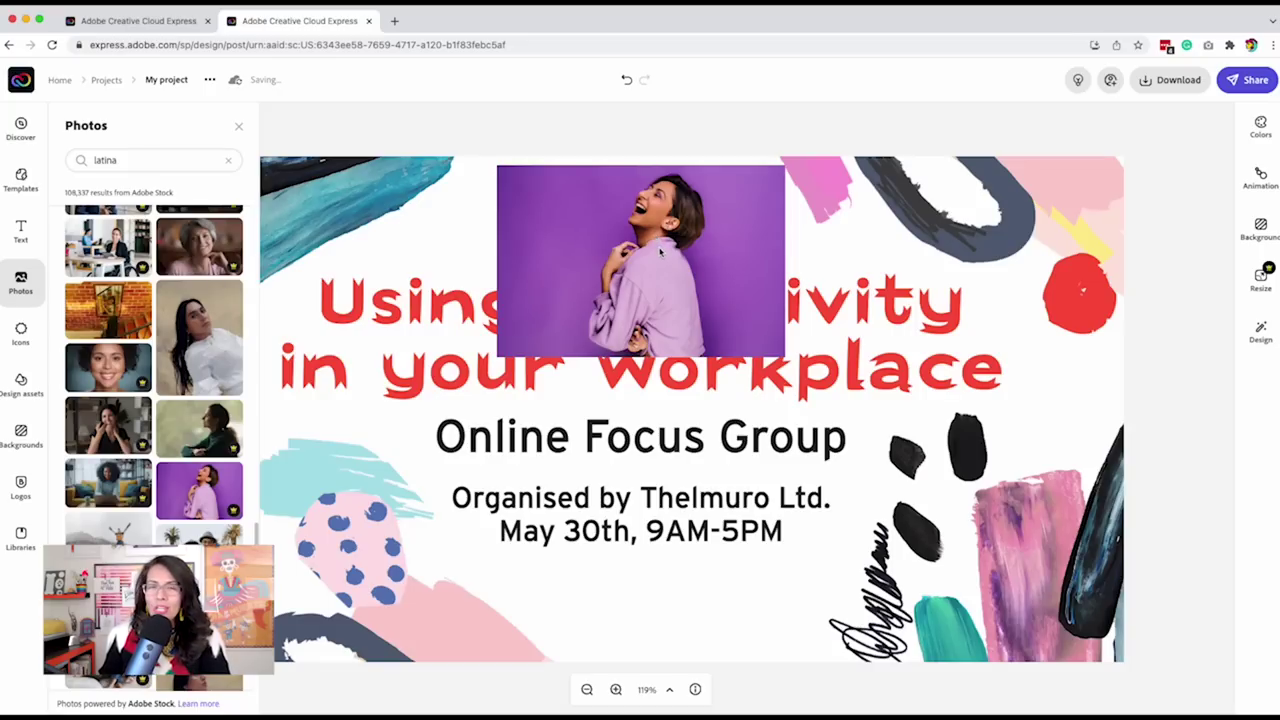
click(660, 252)
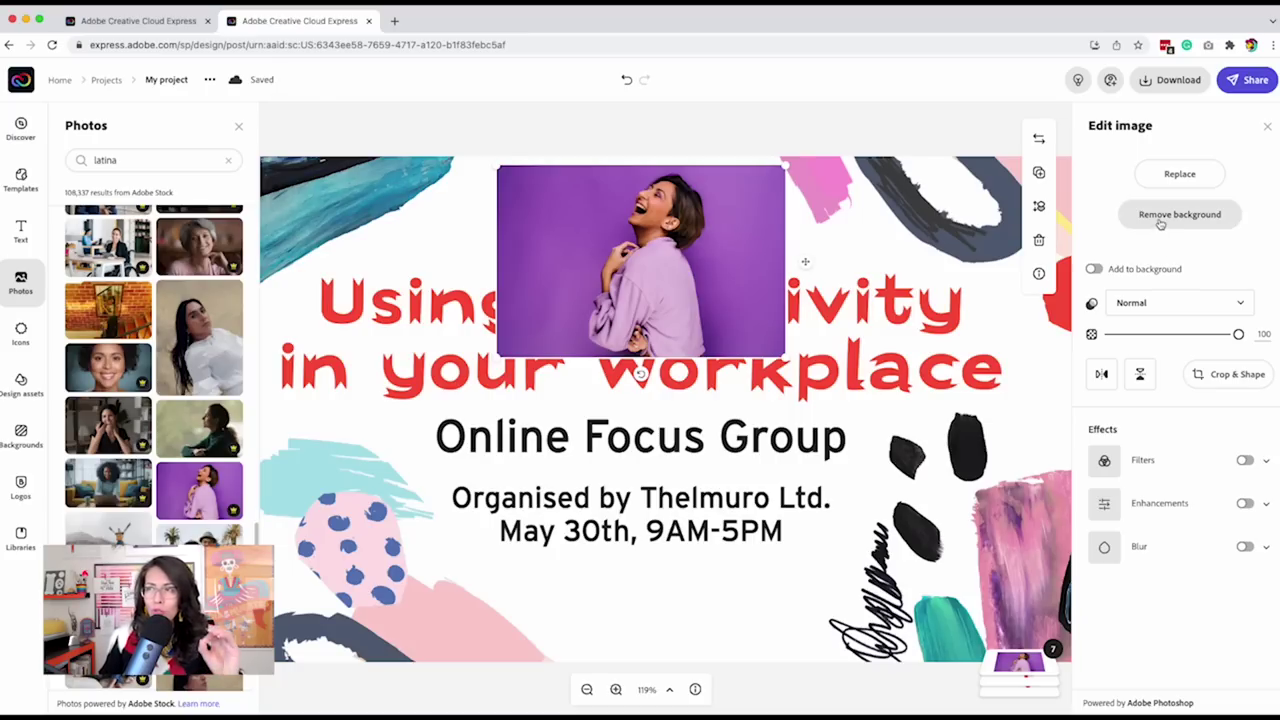
Step: Remove the purple background from the woman's photo, with the erase brush reduced to 11
click(1160, 222)
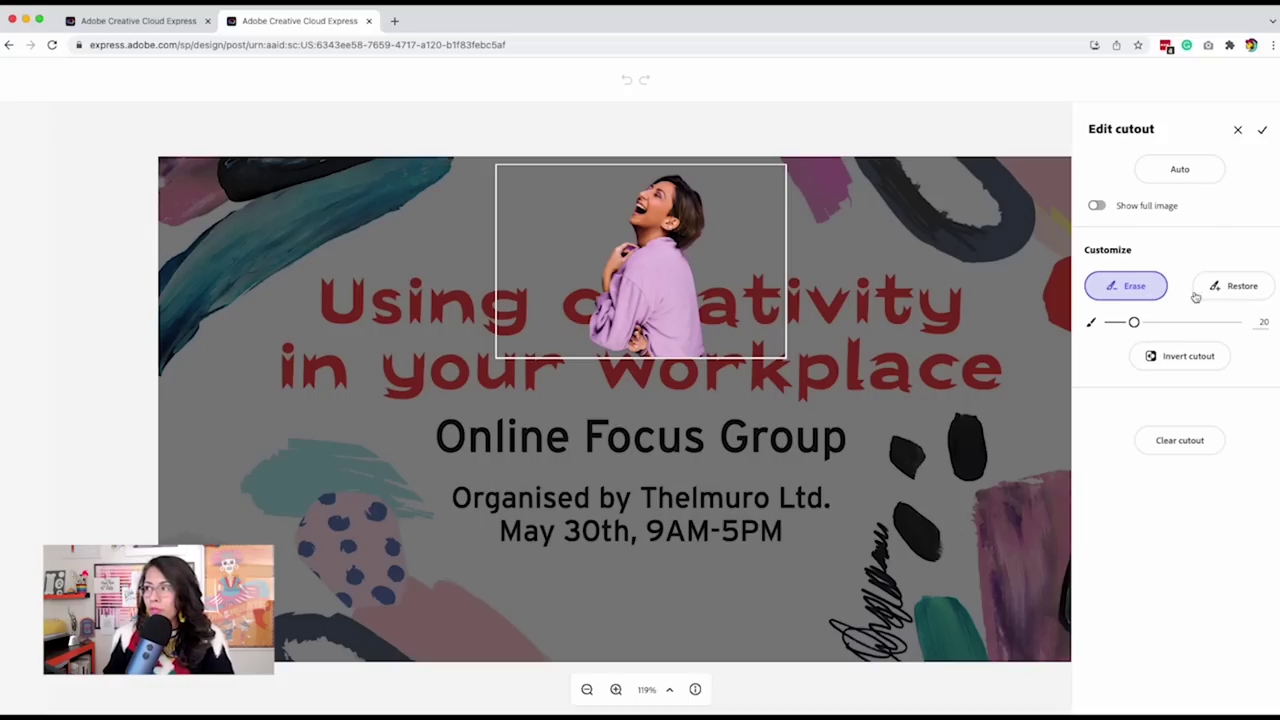
drag(1133, 323, 1122, 322)
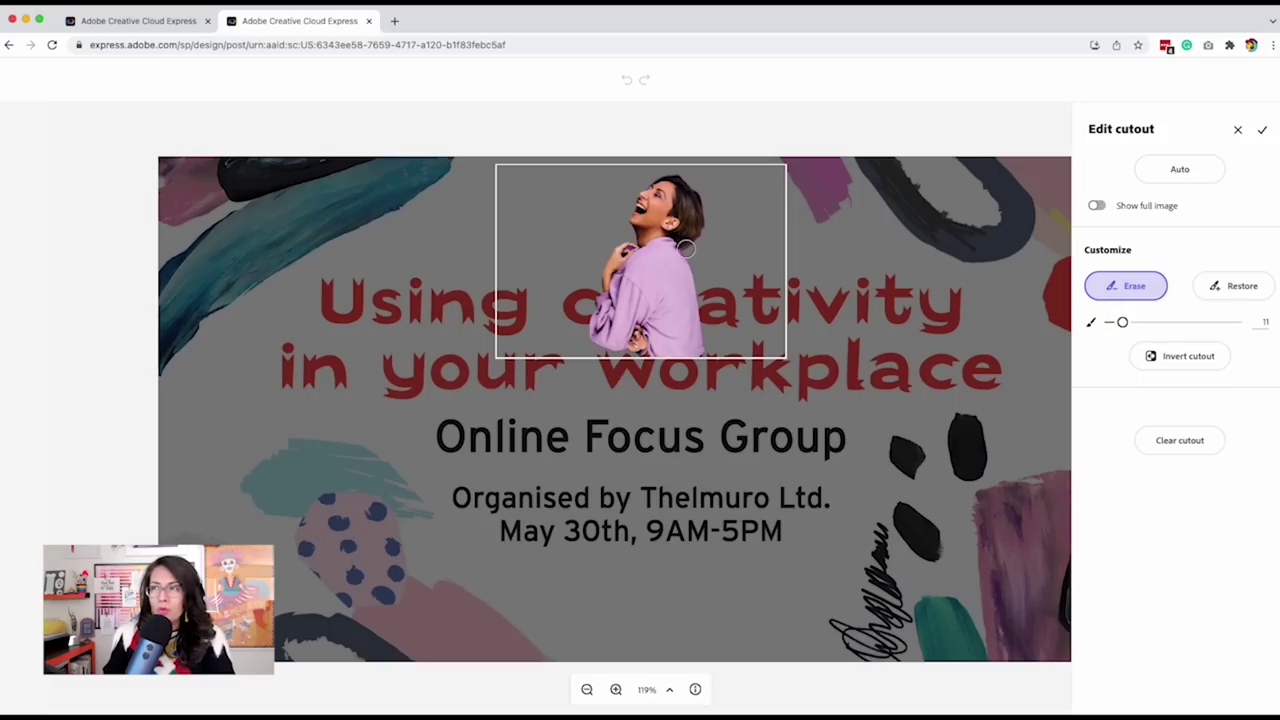
key(Escape)
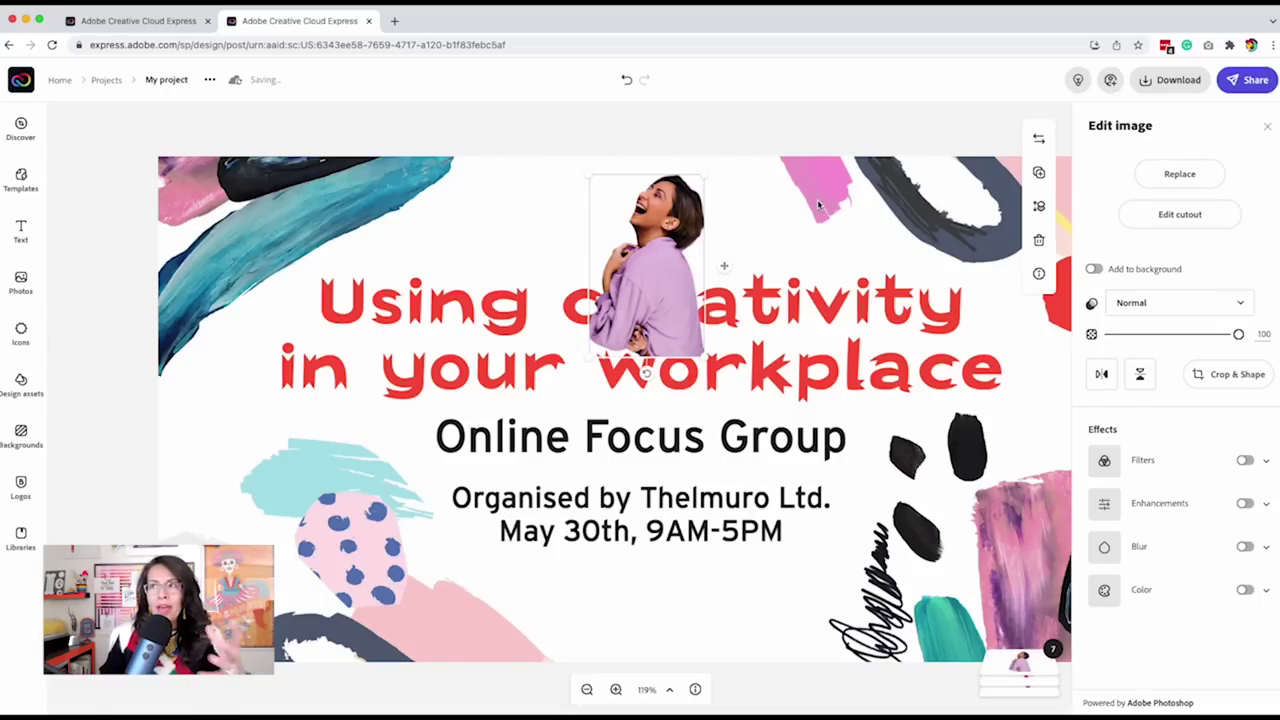
Step: Move the cutout to the banner's lower-right corner and enlarge it
drag(662, 245, 947, 503)
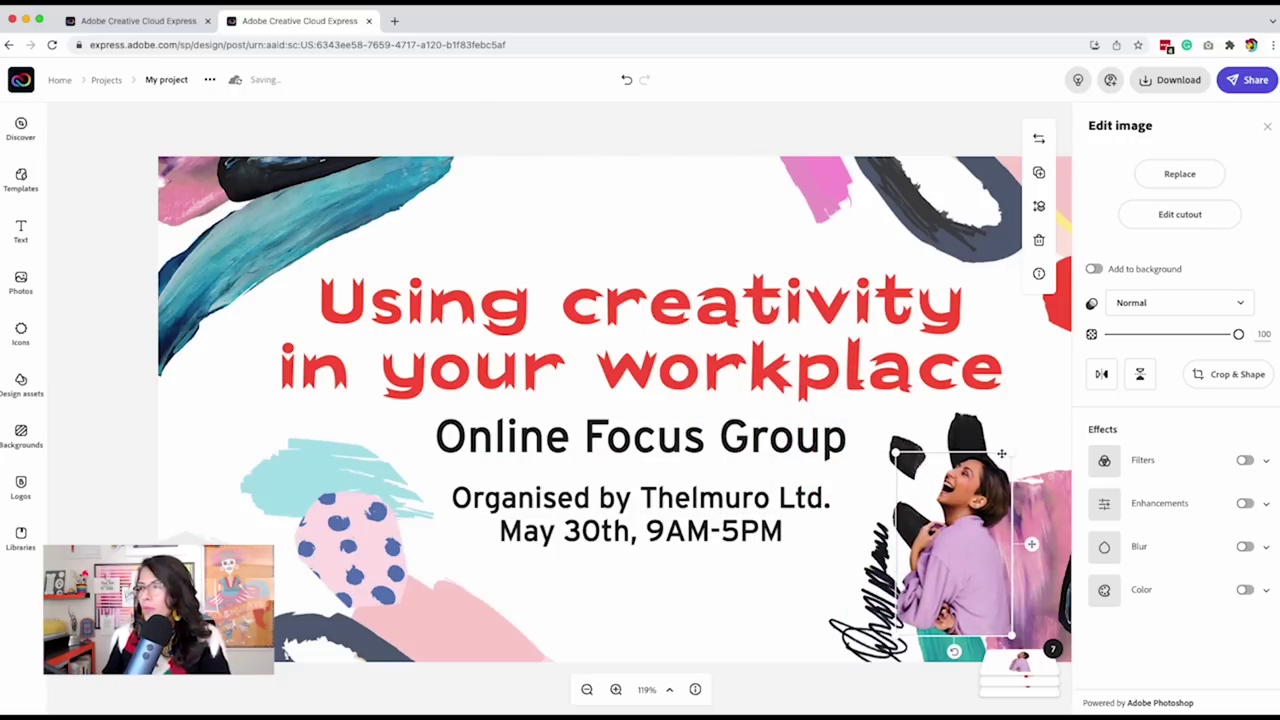
drag(1012, 452, 1047, 399)
drag(1000, 470, 985, 494)
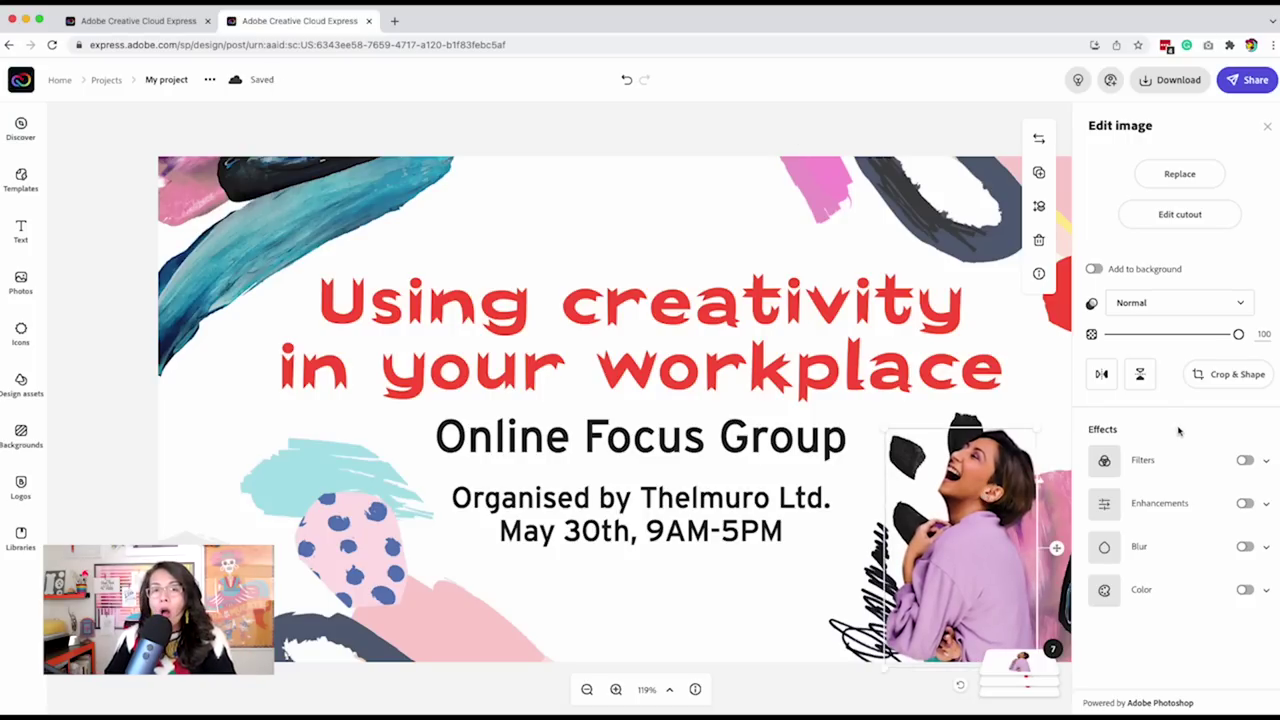
Step: Try the Darken and Lighten filters on the photo, then switch filters off
click(1267, 462)
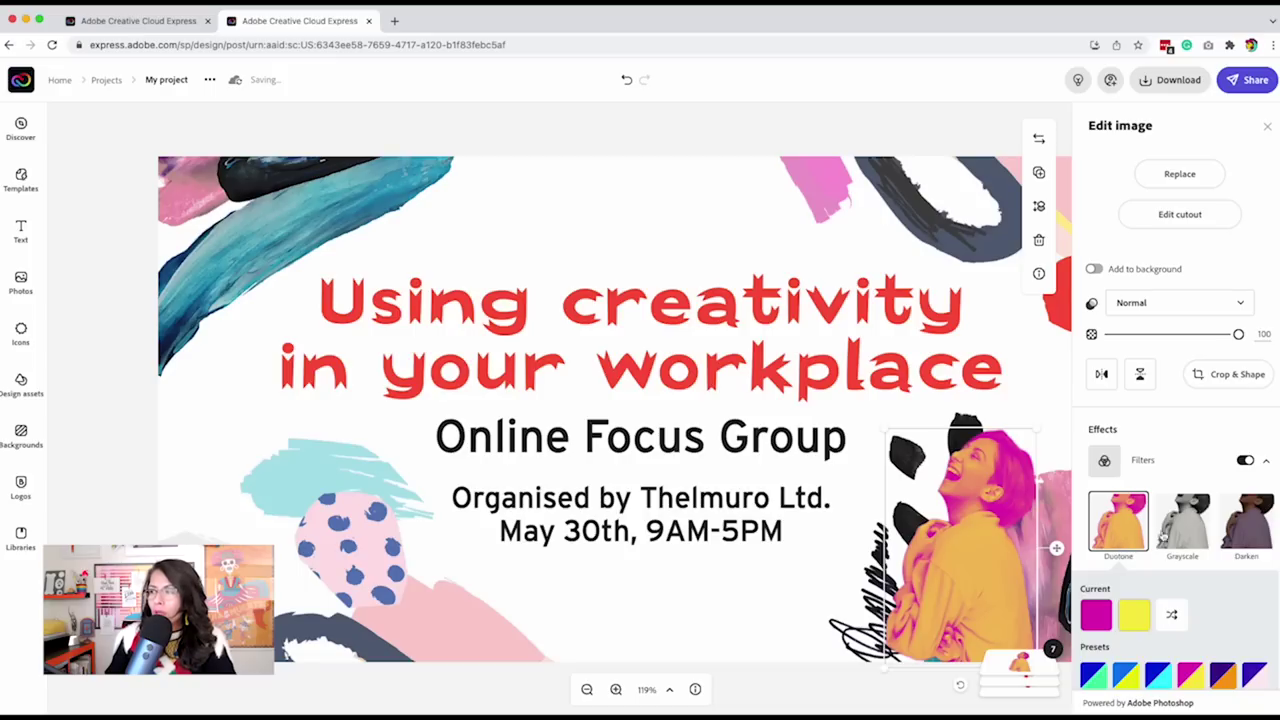
click(1233, 529)
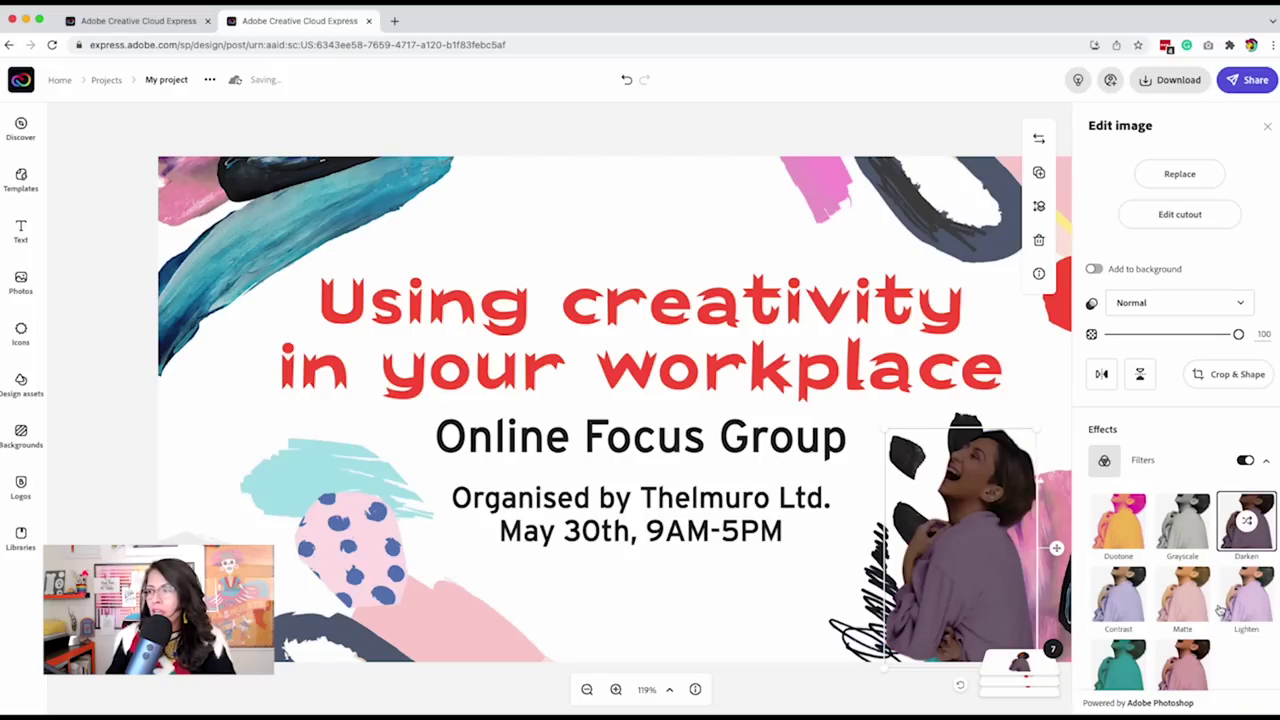
click(1250, 595)
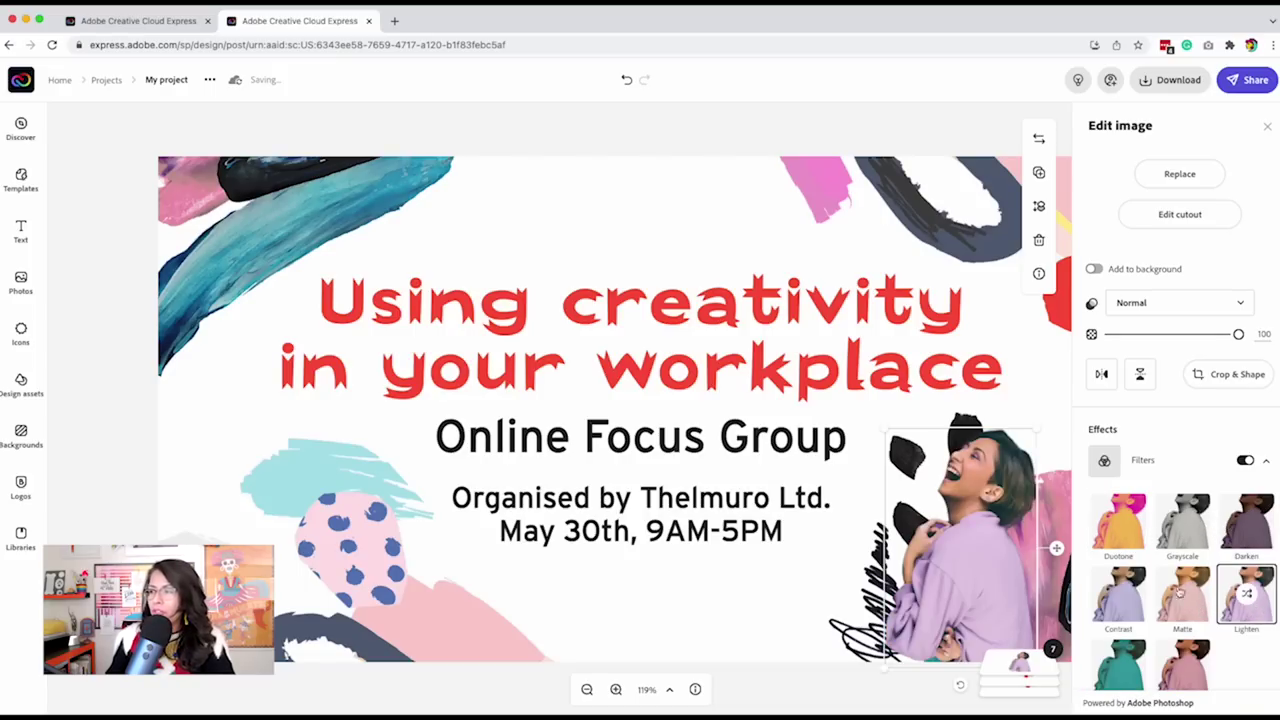
click(1245, 460)
Step: Test a brightness enhancement and blur, turn both off, and open Crop & Shape
click(1246, 504)
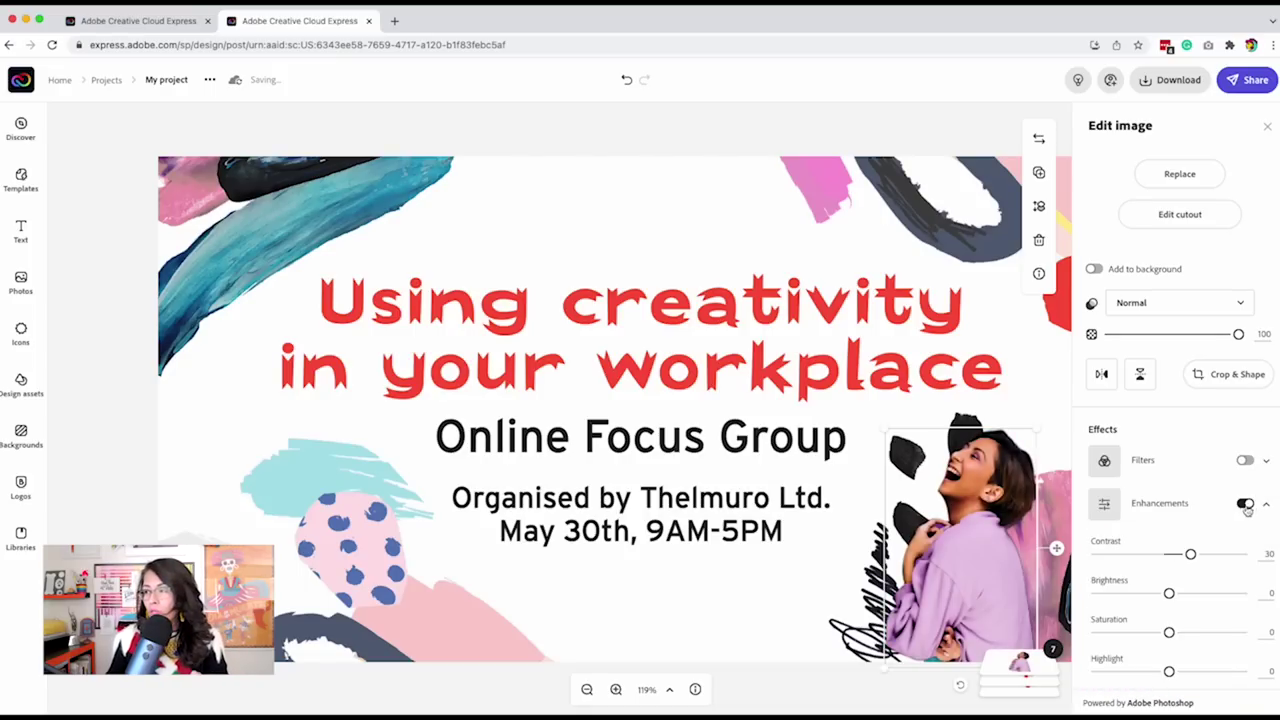
scroll(1205, 530, down, 1)
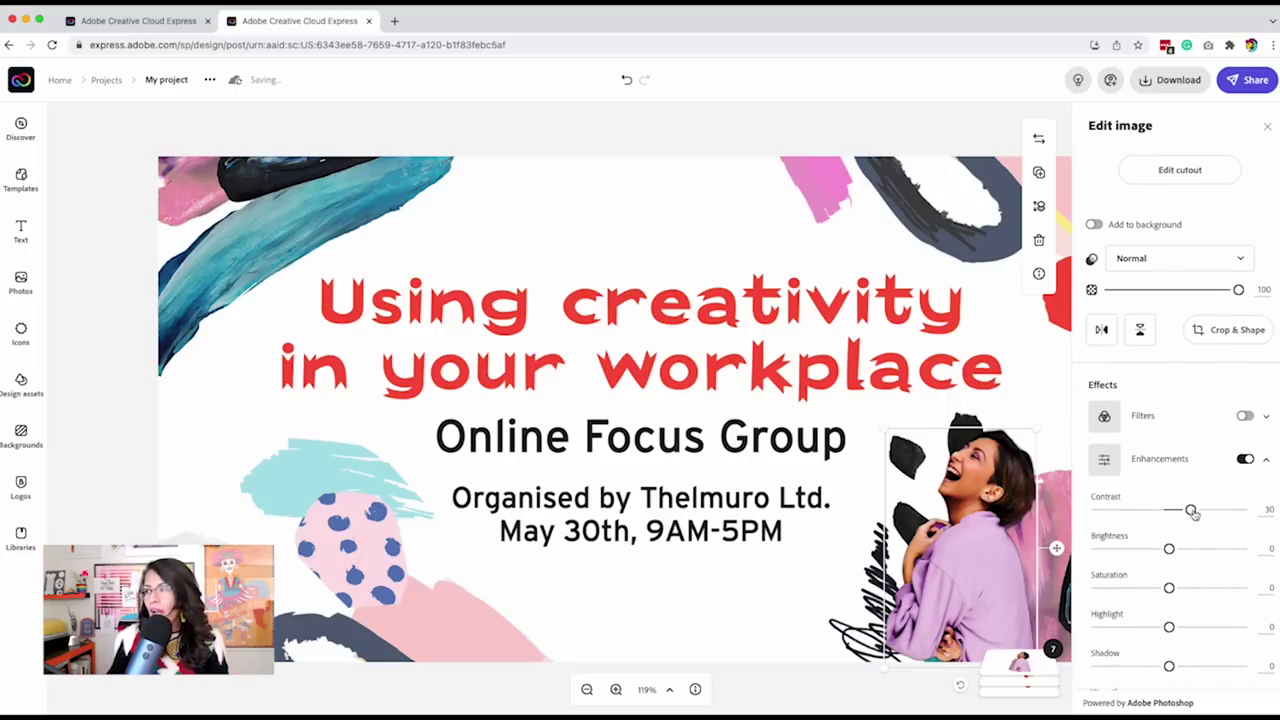
drag(1169, 548, 1175, 588)
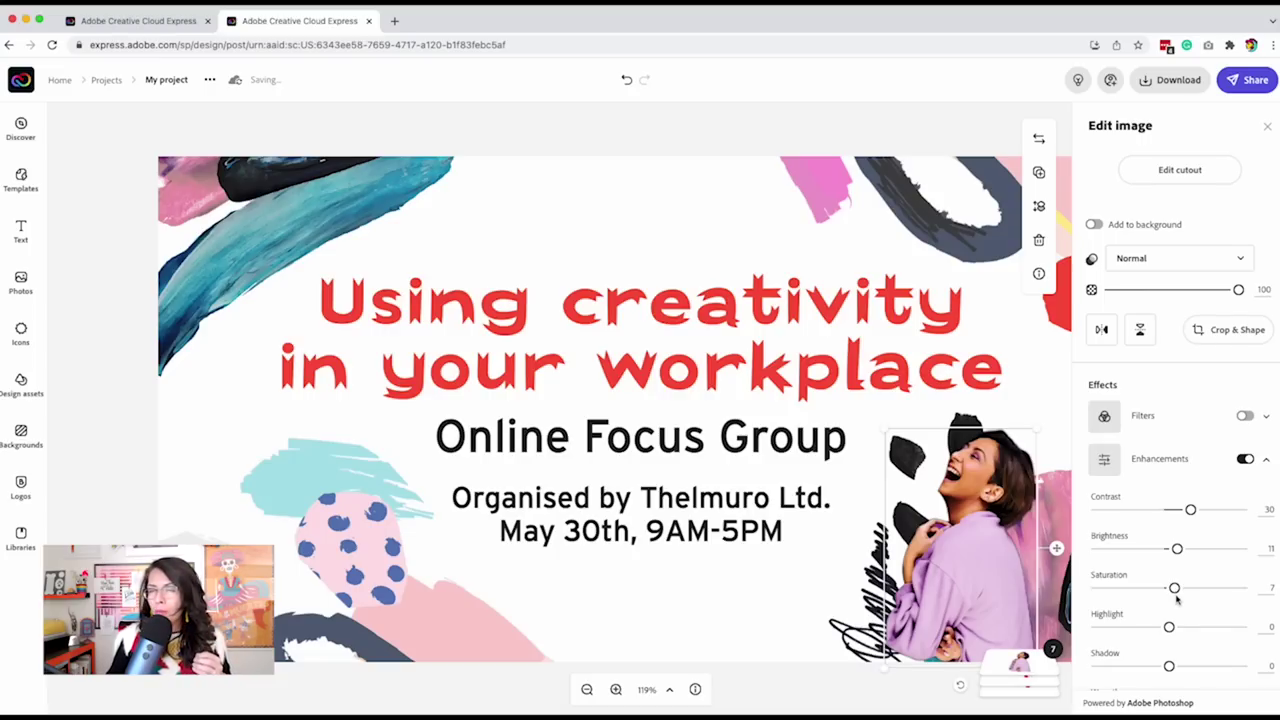
scroll(1176, 596, down, 1)
scroll(1176, 598, down, 1)
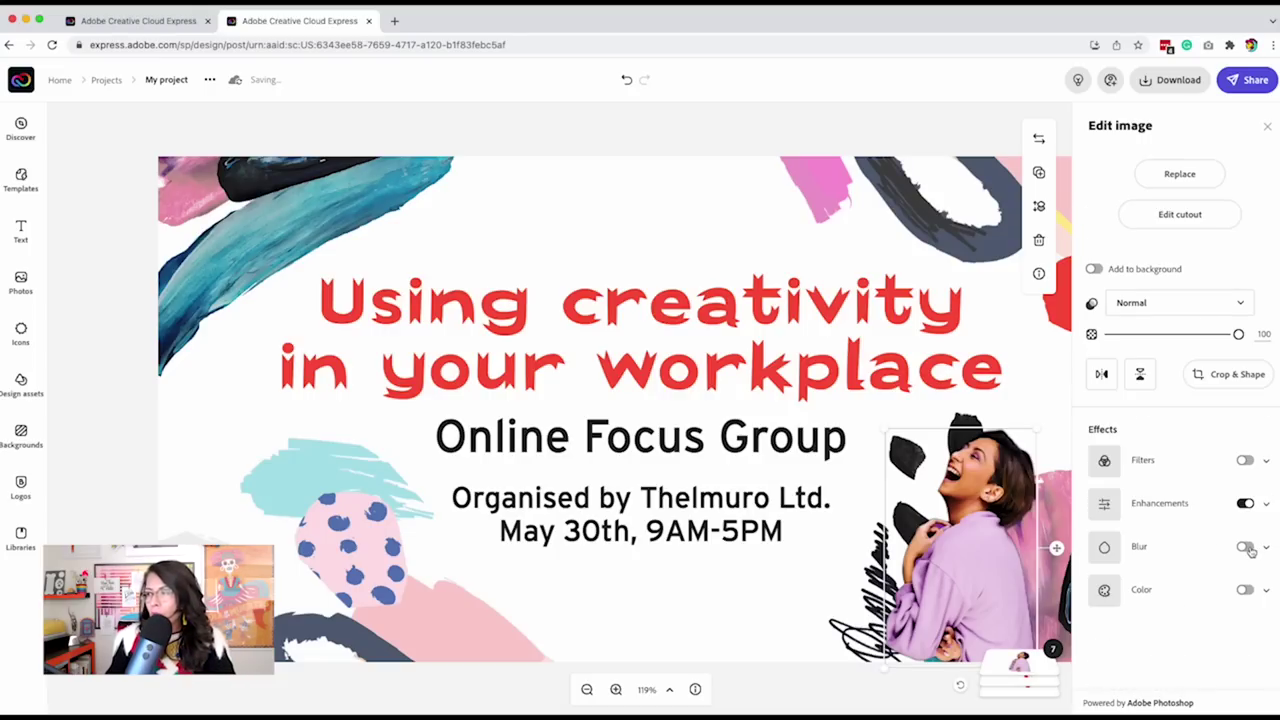
click(1246, 547)
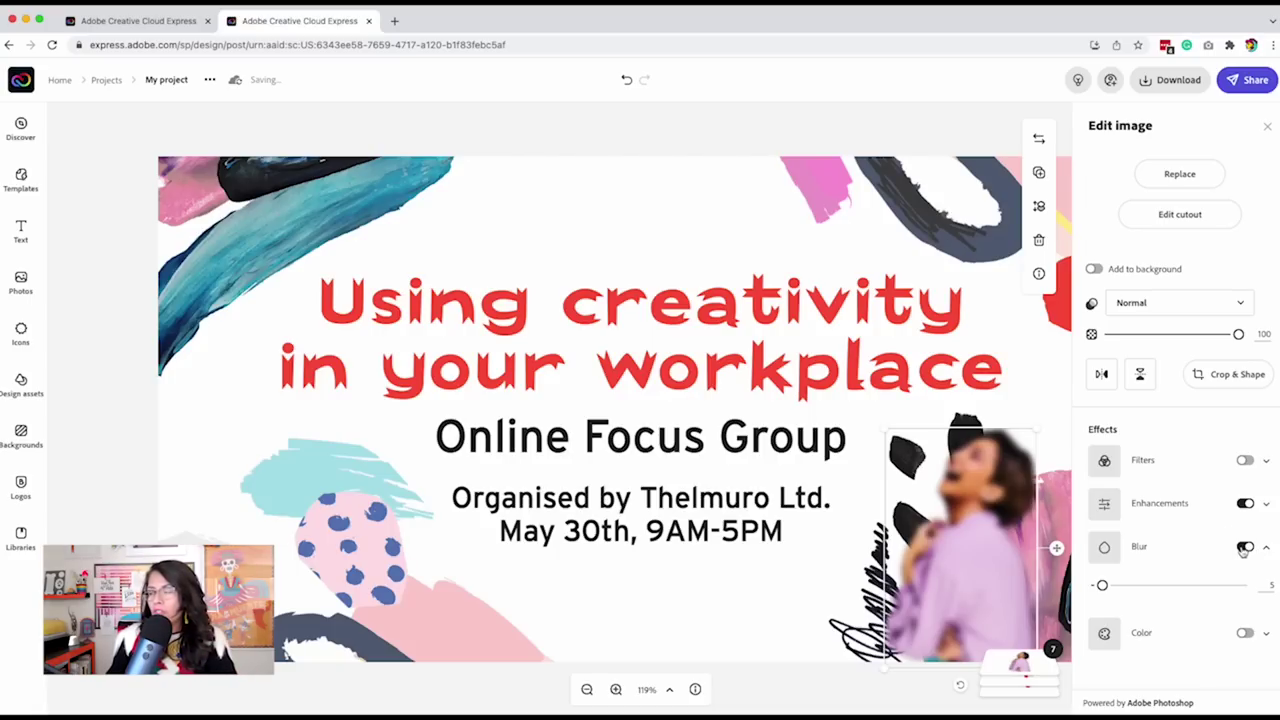
click(1245, 547)
click(1244, 504)
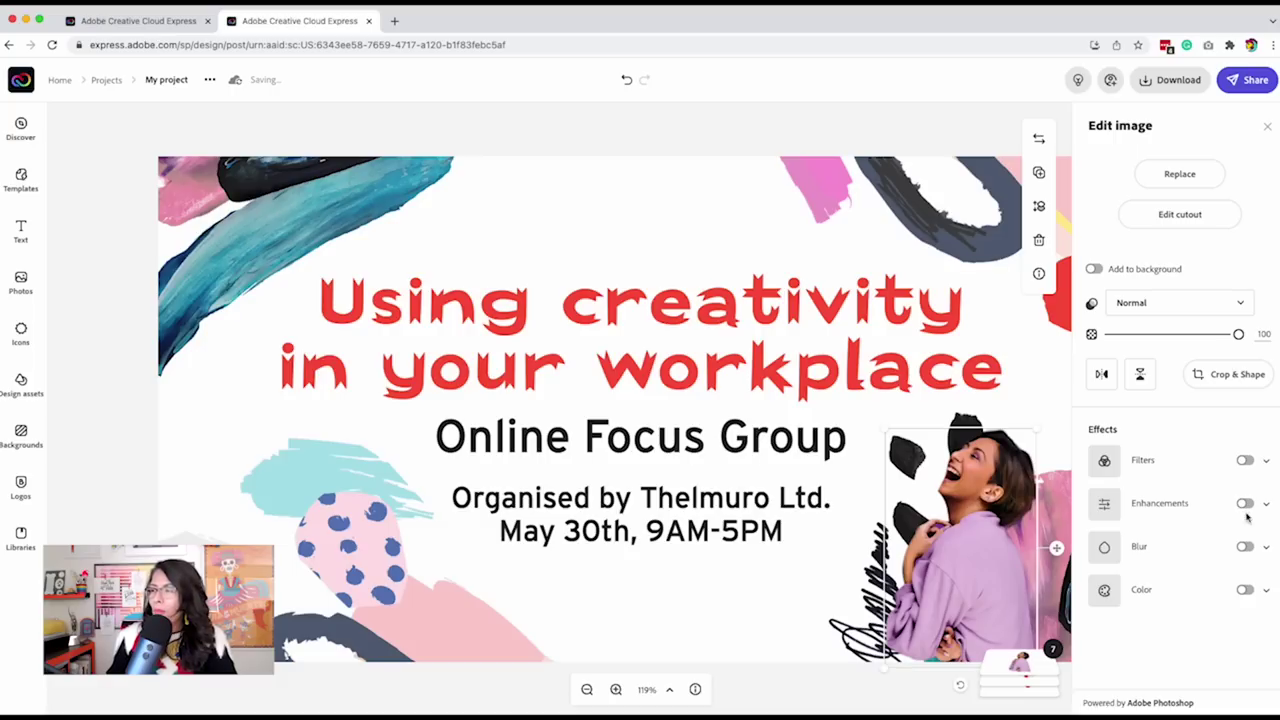
click(1237, 377)
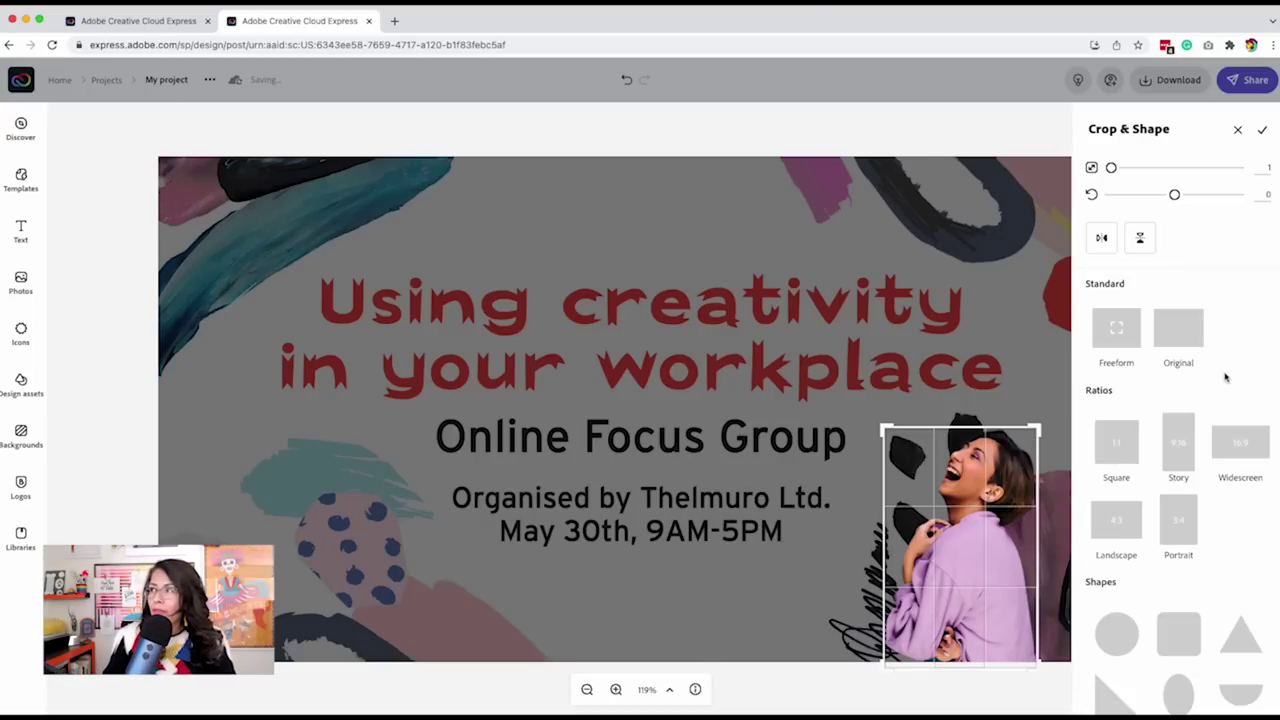
Step: Experiment with crop zoom, a slight rotation reset to 0 and a reverted horizontal flip, then exit
scroll(1197, 374, down, 1)
mouse_move(1111, 168)
mouse_down()
mouse_move(1129, 167)
mouse_move(1111, 167)
mouse_up()
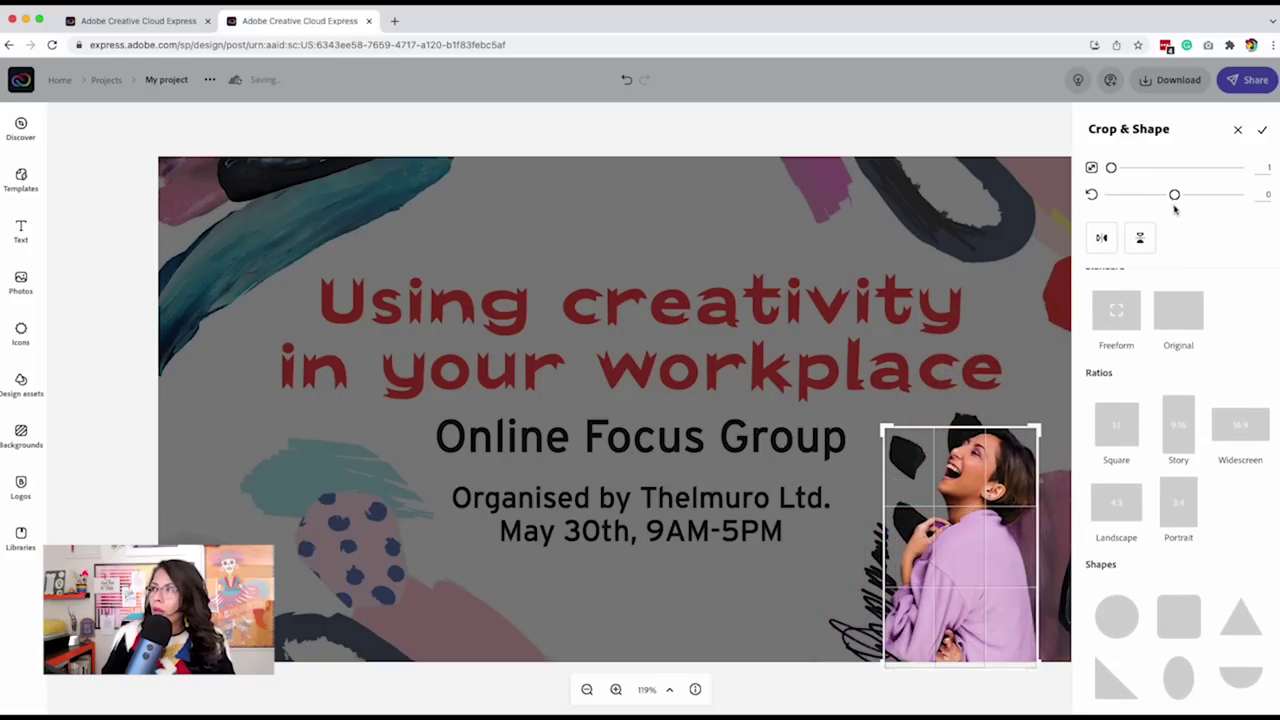
mouse_move(1177, 197)
mouse_down()
mouse_move(1189, 195)
mouse_move(1175, 195)
mouse_up()
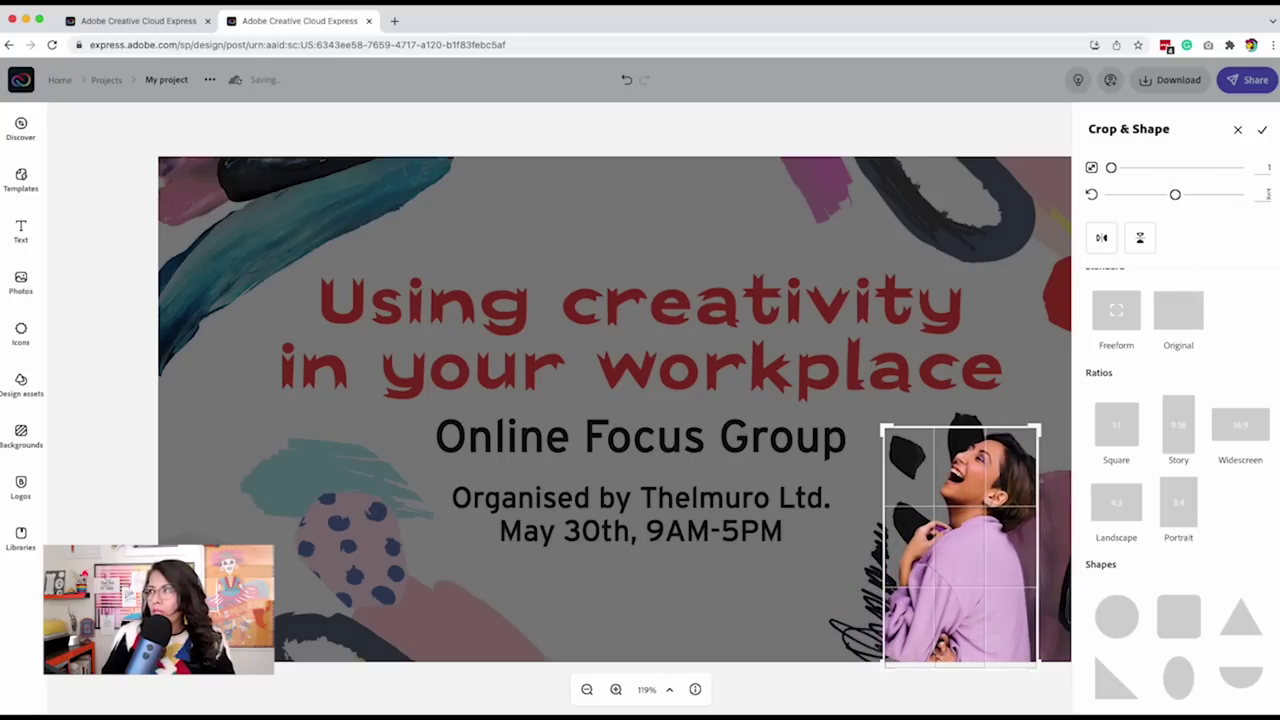
text(0)
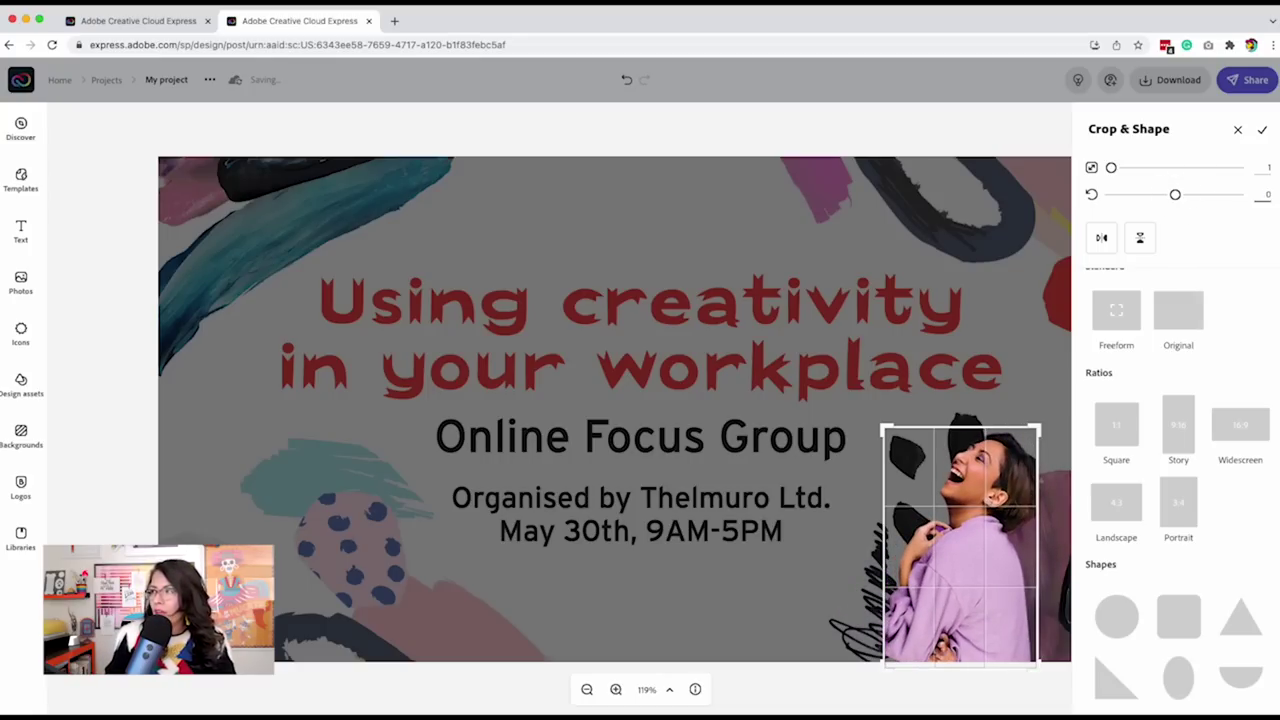
click(1101, 240)
click(1101, 240)
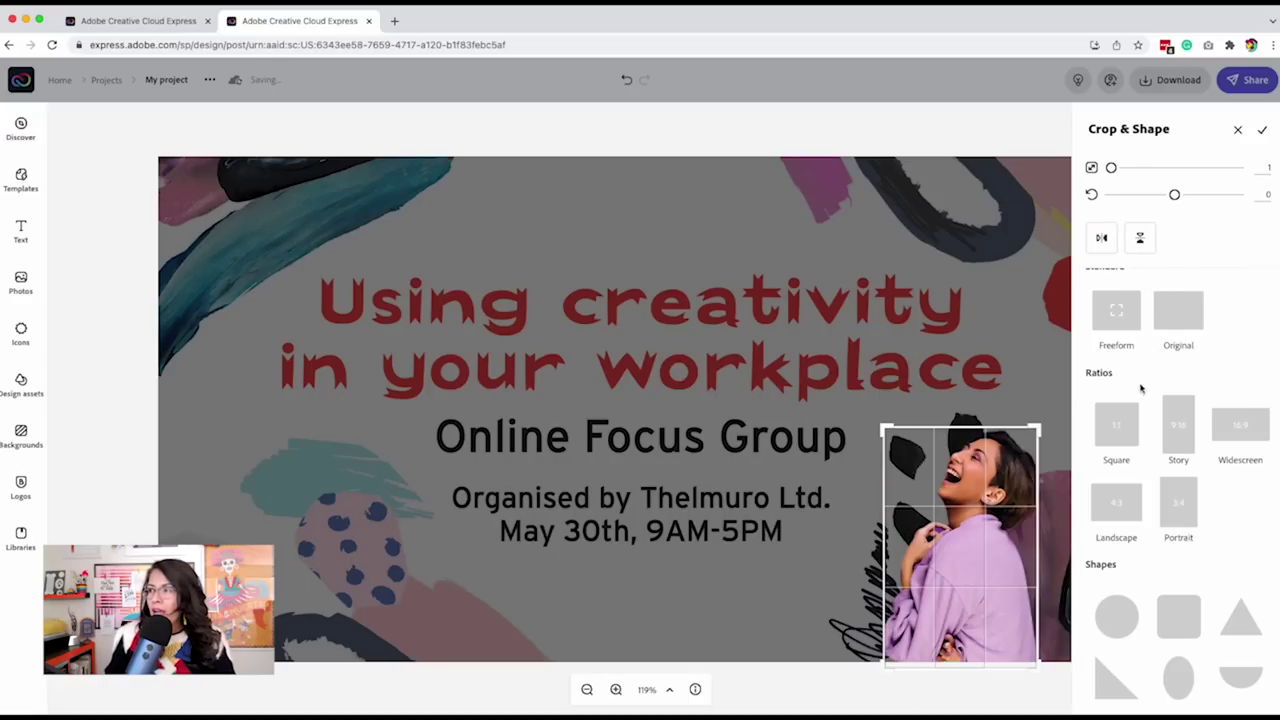
scroll(1136, 440, down, 2)
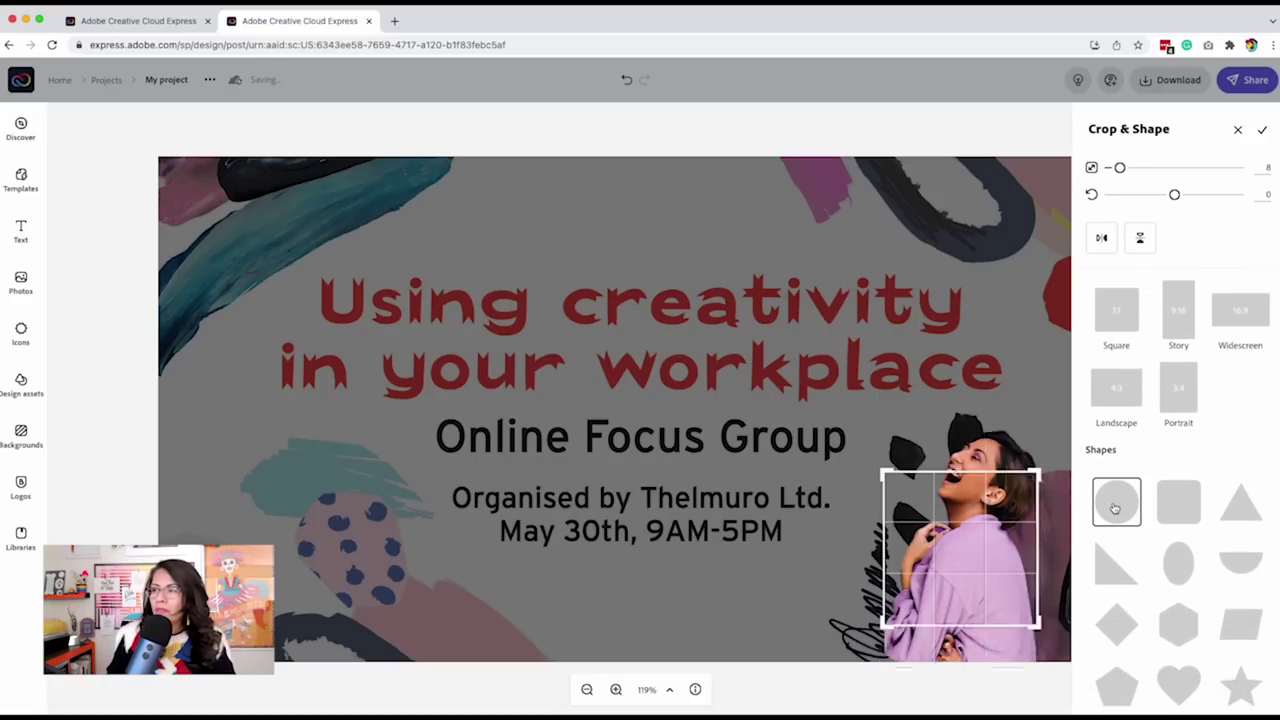
key(Escape)
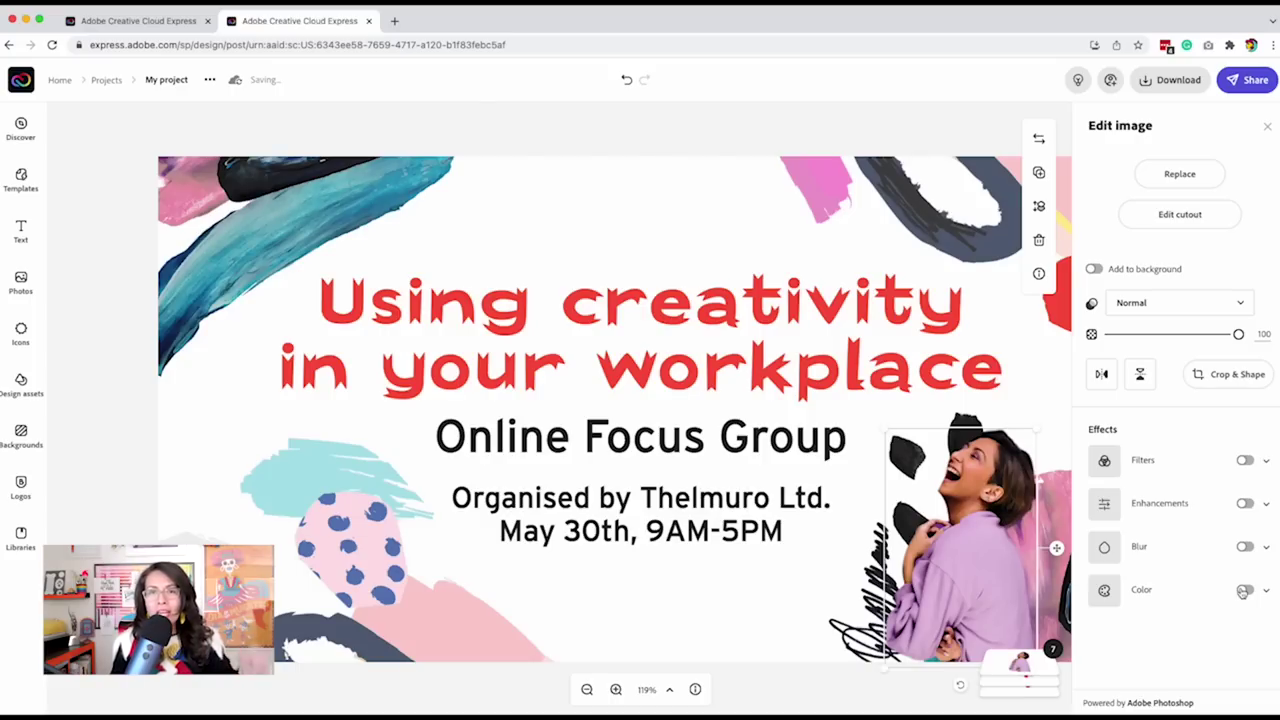